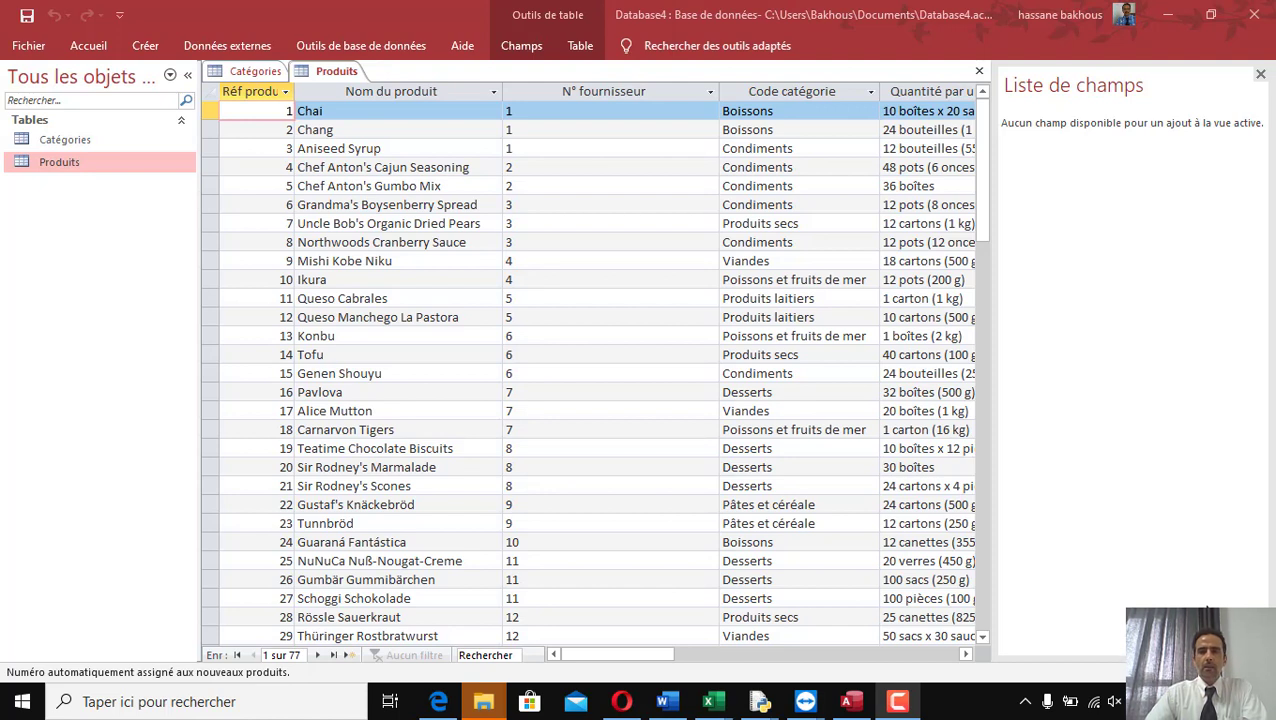
# - Close the open Produits and Catégories tables
pyautogui.click(242, 72)
pyautogui.click(330, 72)
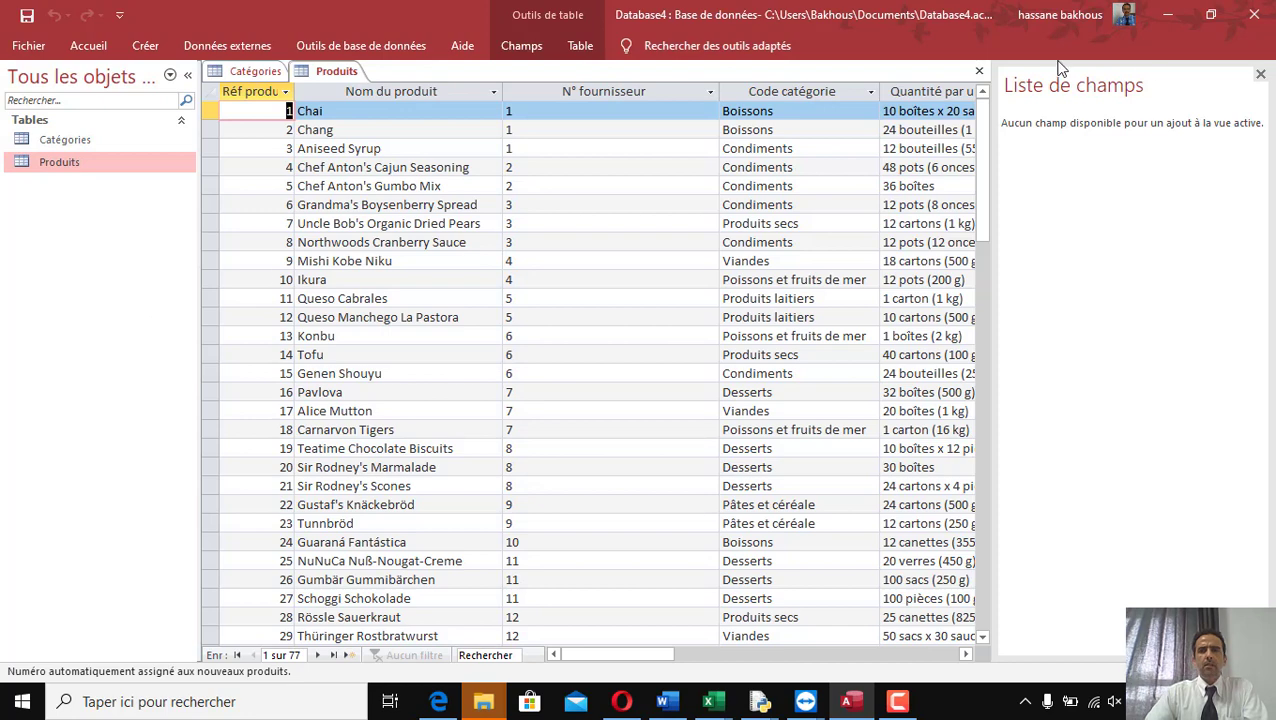
pyautogui.click(980, 74)
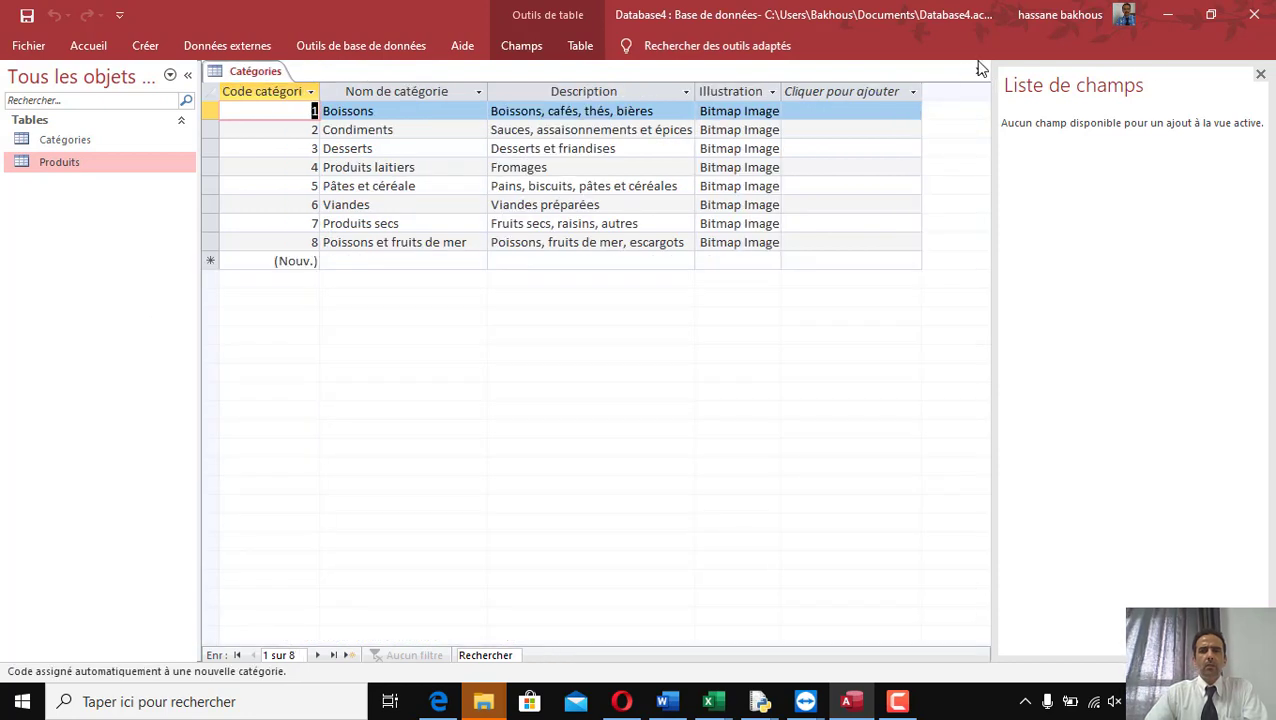
pyautogui.click(976, 72)
# - Open the Catégories table and review its Nom de catégorie and Description columns
pyautogui.click(60, 140)
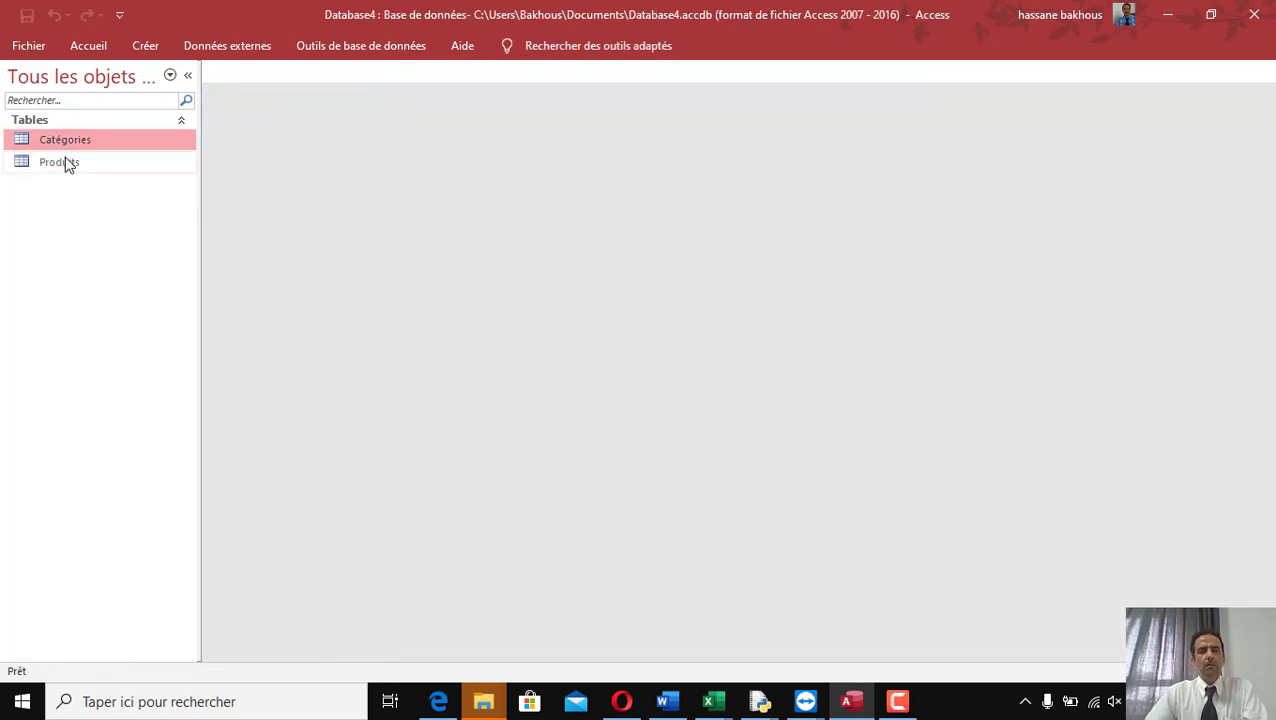
pyautogui.click(95, 162)
pyautogui.click(85, 145)
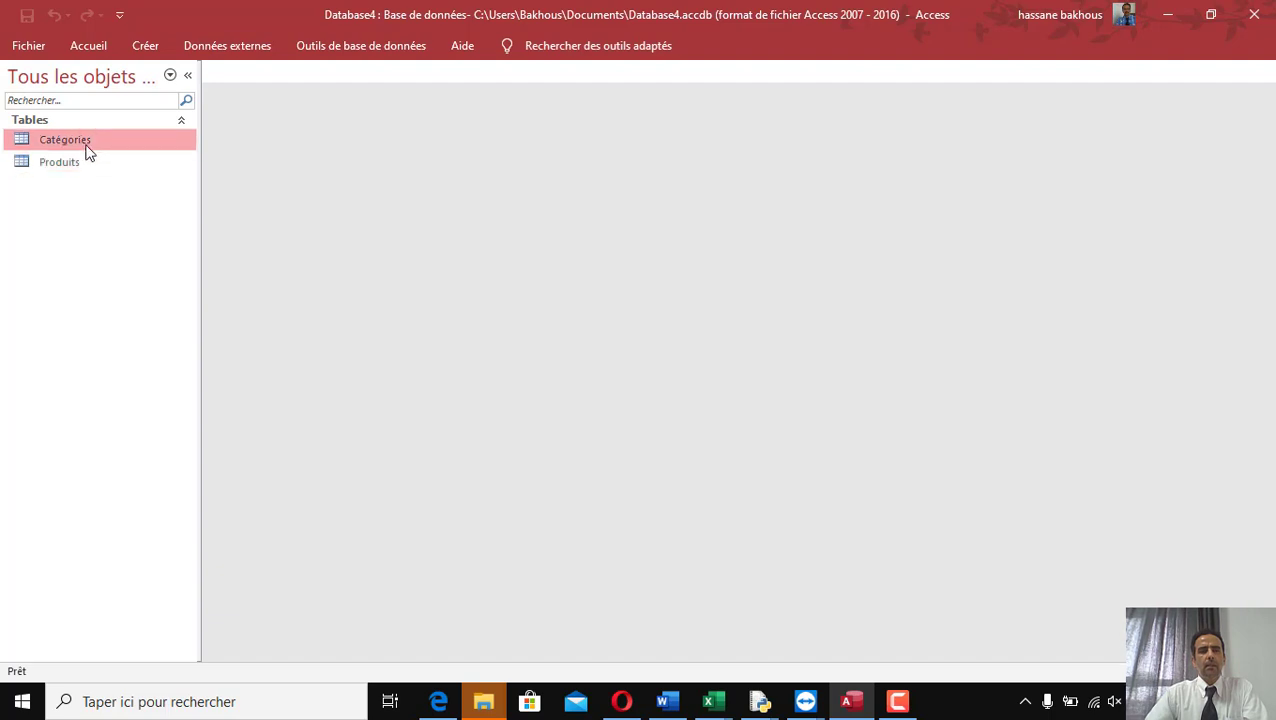
pyautogui.doubleClick(88, 150)
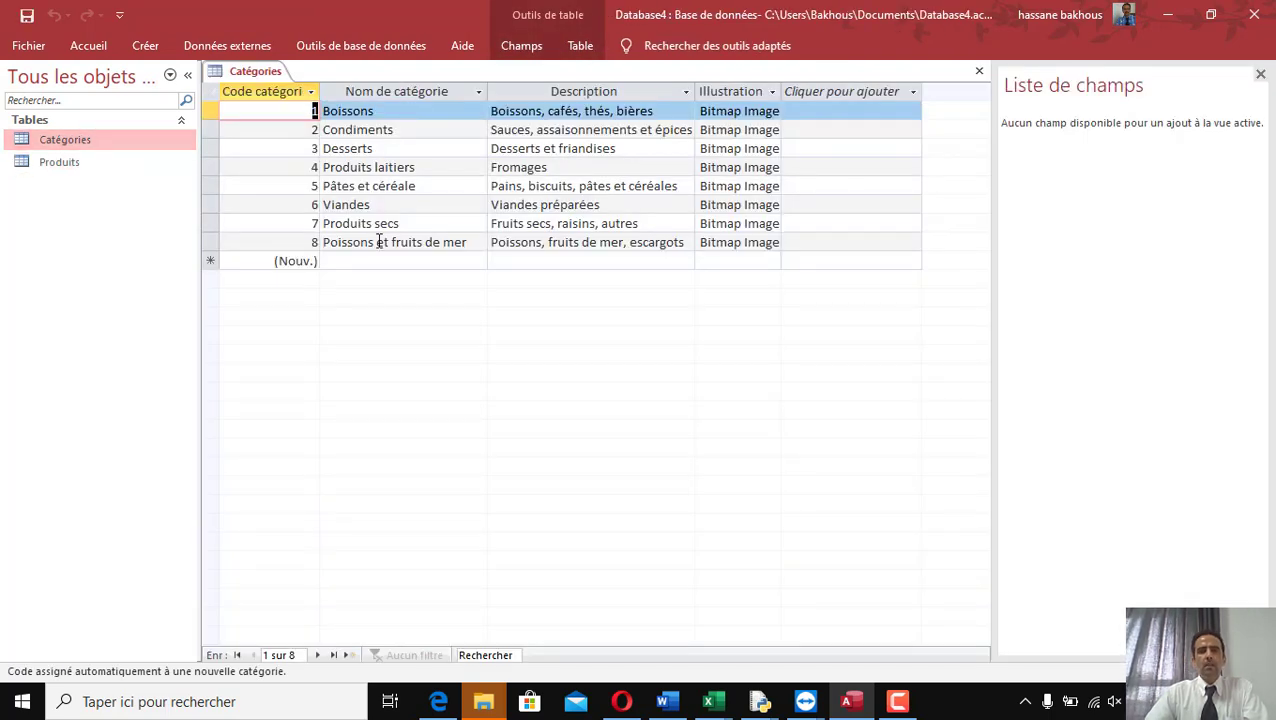
pyautogui.click(389, 86)
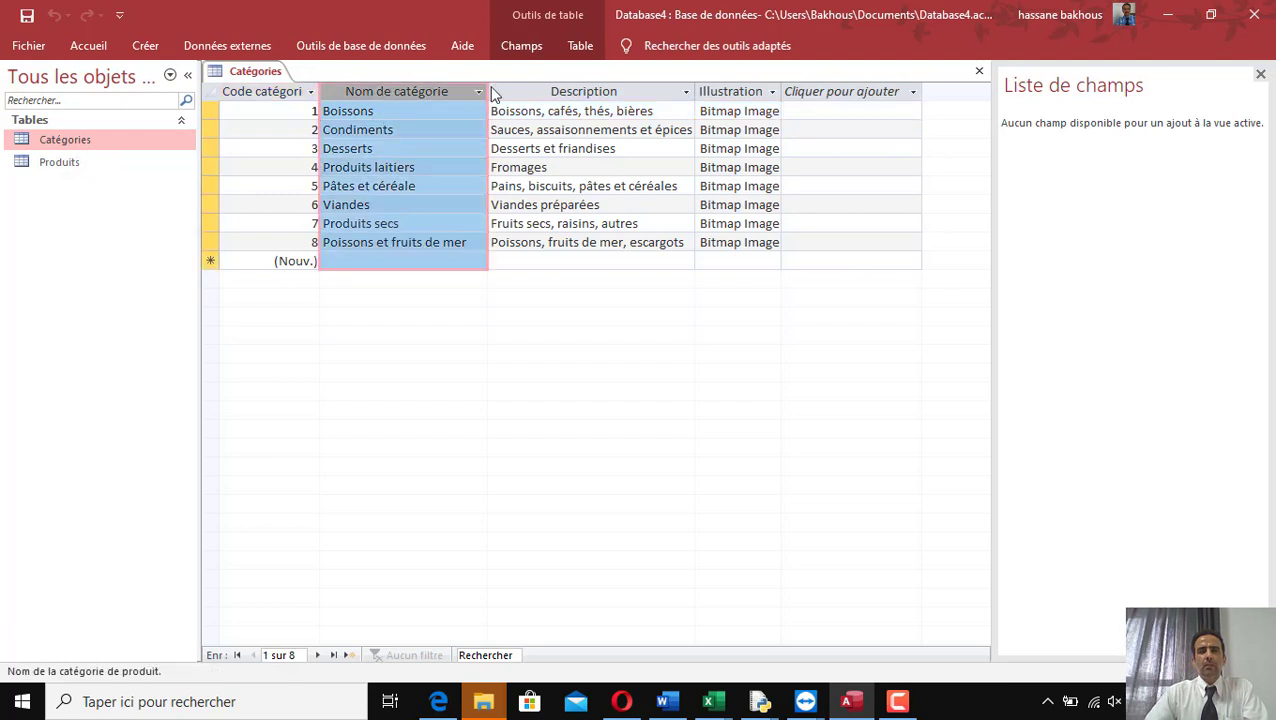
pyautogui.click(569, 88)
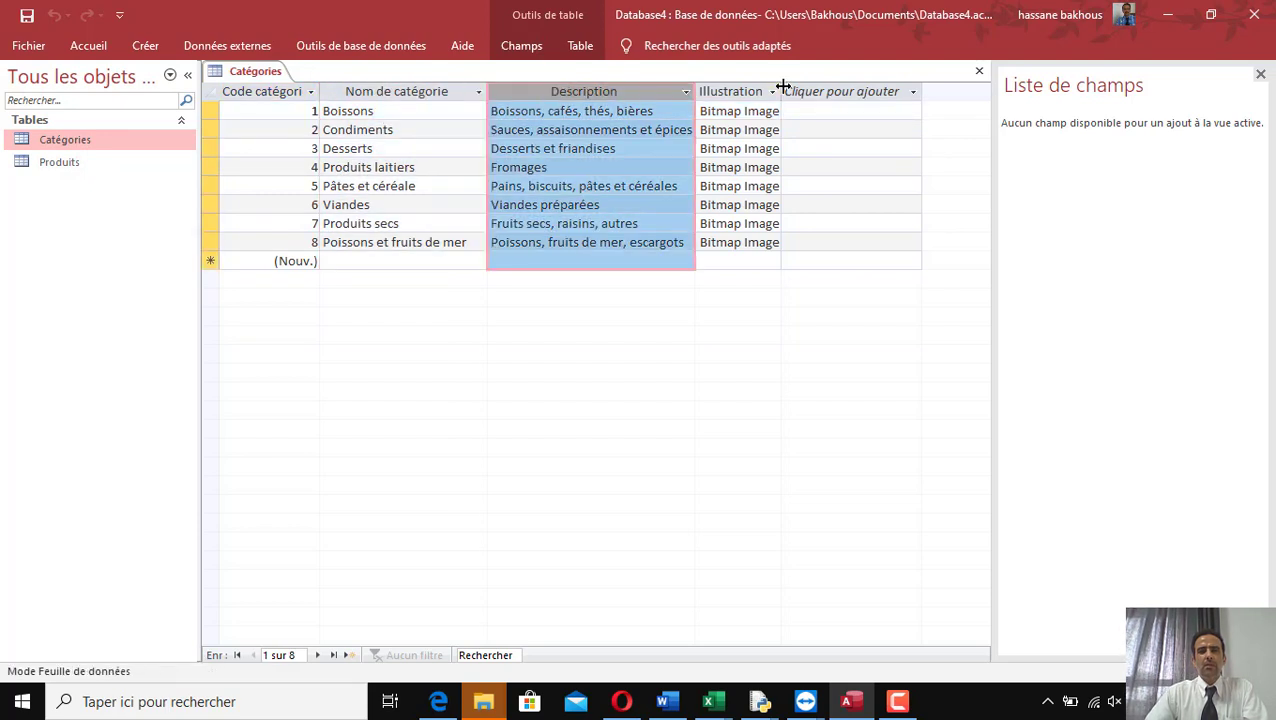
pyautogui.click(870, 90)
pyautogui.click(640, 289)
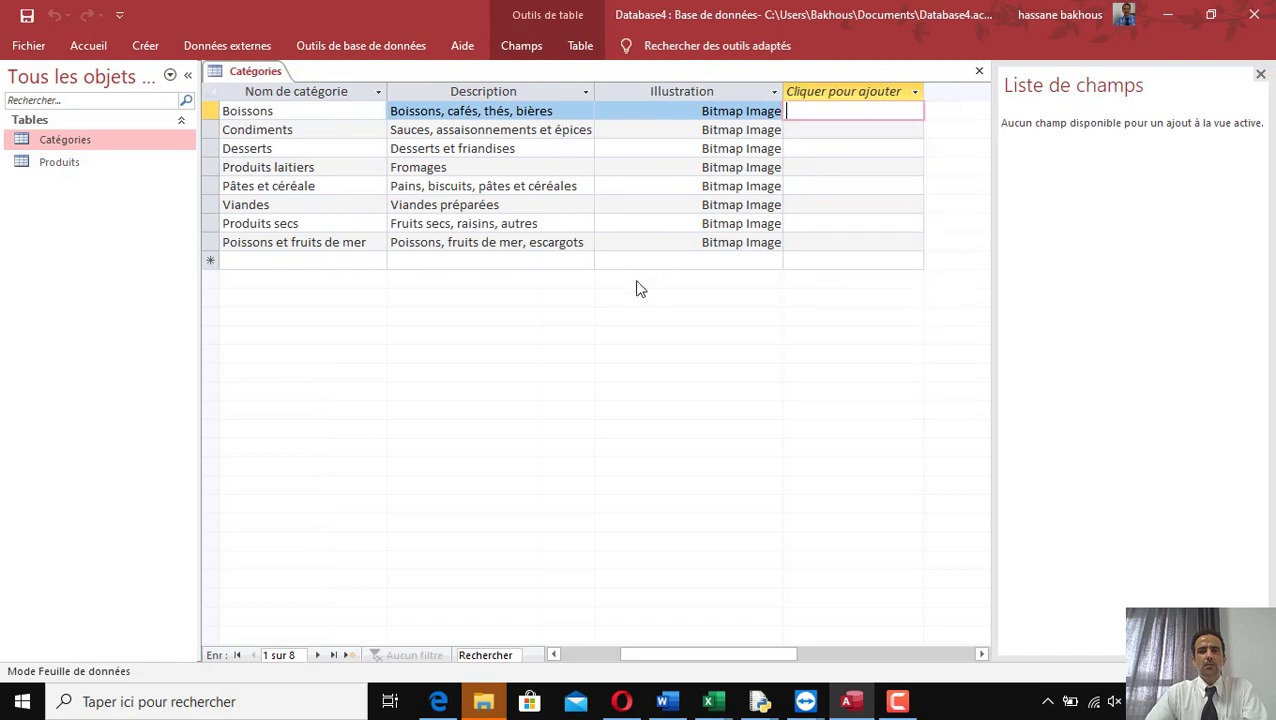
# - Open the Produits table and examine its Code catégorie column, including the Condiments entry of Genen Shouyu
pyautogui.doubleClick(64, 163)
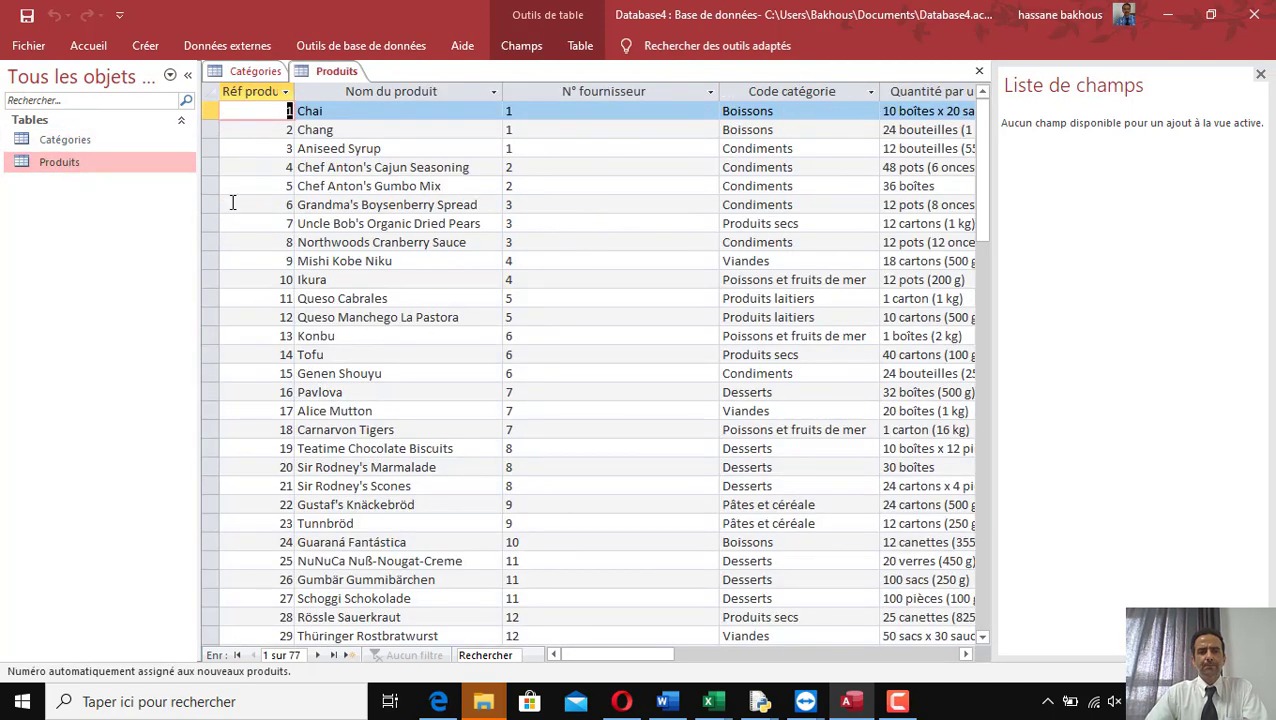
pyautogui.click(214, 354)
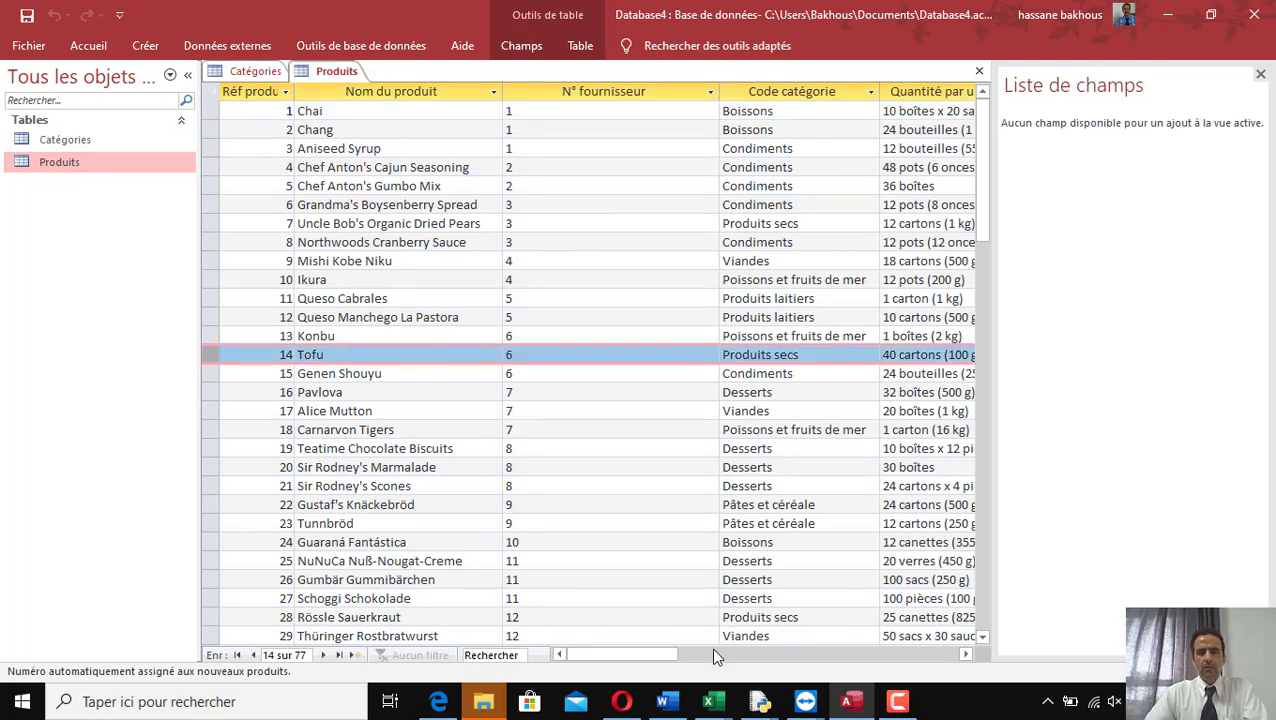
pyautogui.moveTo(675, 668); pyautogui.dragTo(706, 663)
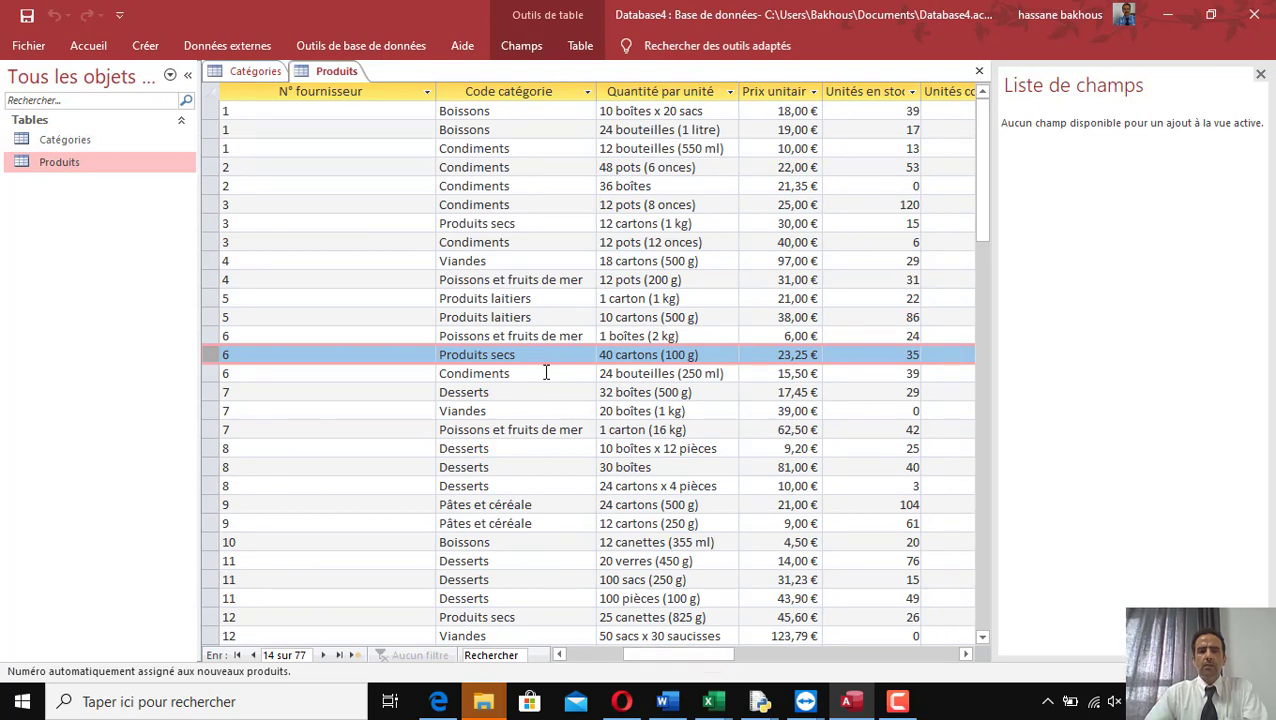
pyautogui.click(518, 88)
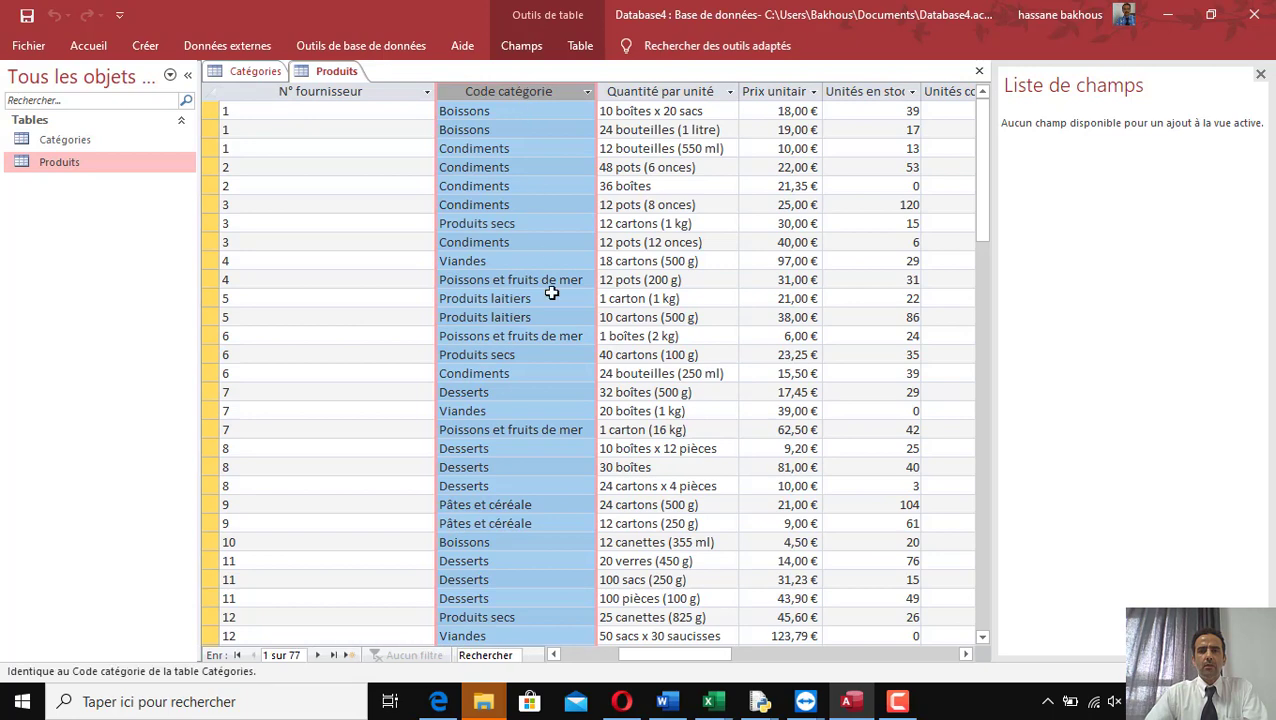
pyautogui.click(533, 377)
pyautogui.moveTo(537, 373); pyautogui.dragTo(435, 373)
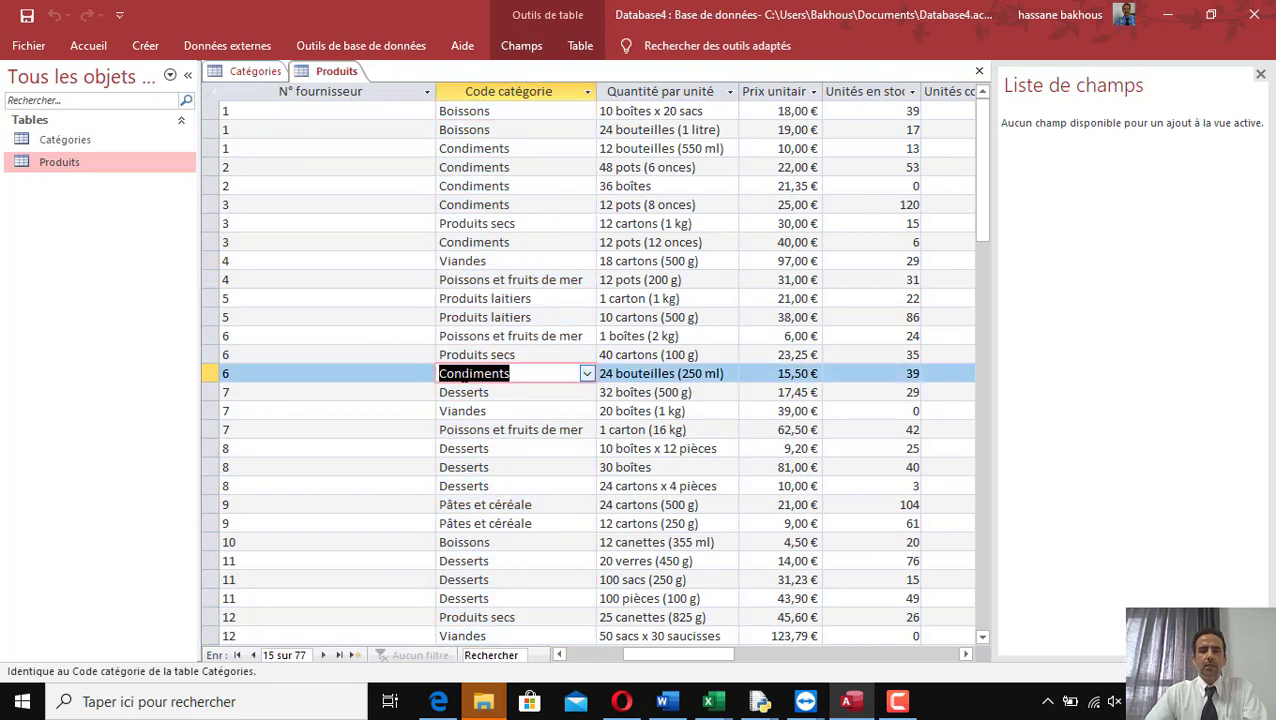
# - Compare the Condiments record in the Catégories table with the Condiments value in the Produits table
pyautogui.click(250, 74)
pyautogui.doubleClick(298, 130)
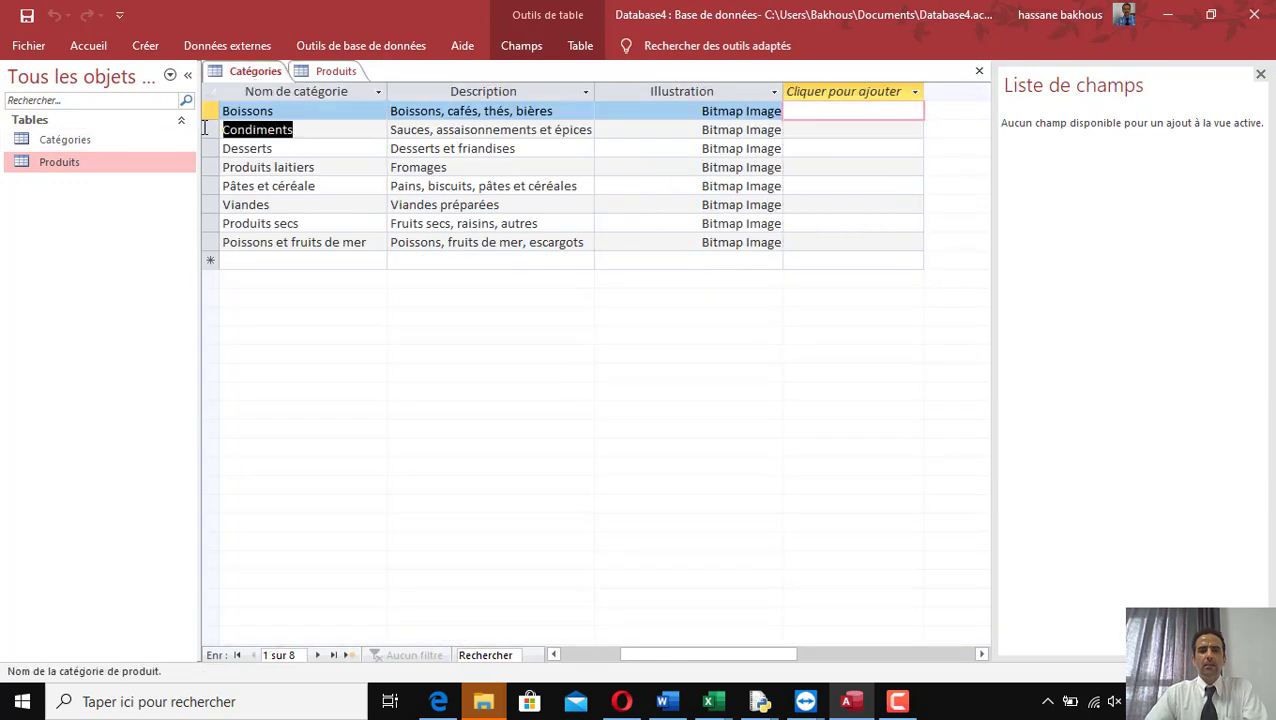
pyautogui.click(333, 71)
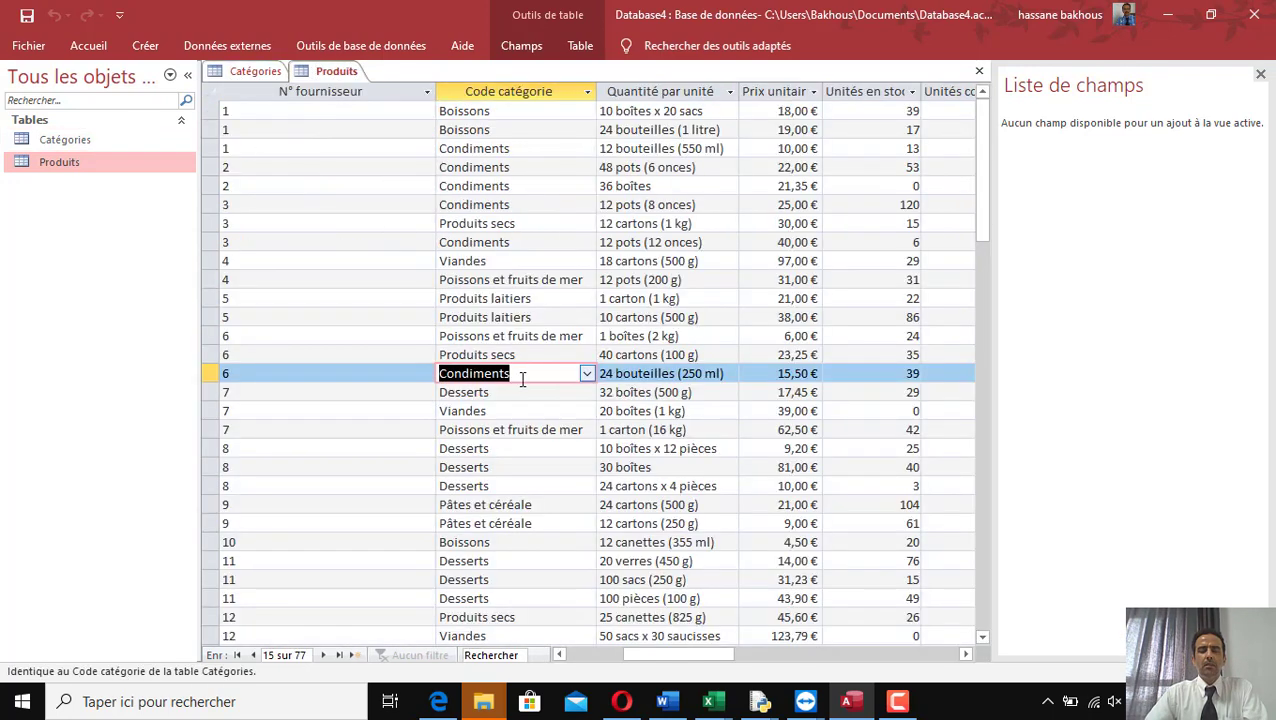
pyautogui.click(238, 73)
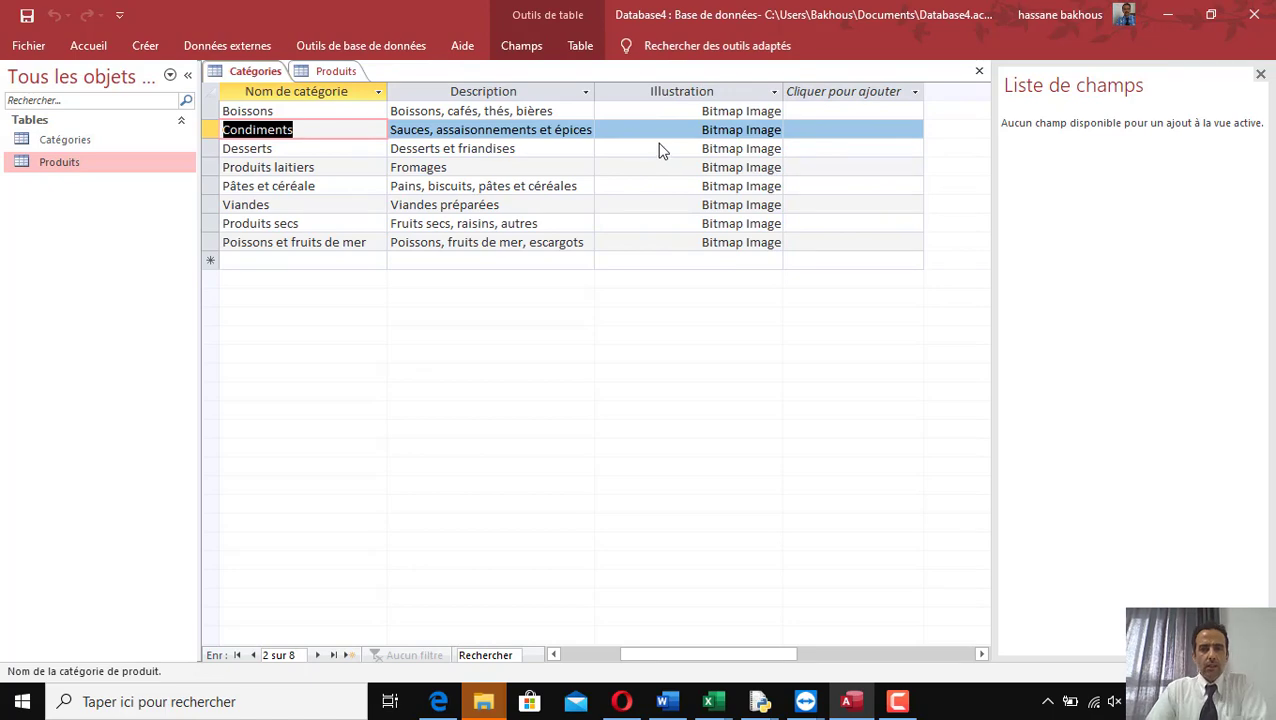
# - Close the Catégories and Produits tables so that their relationship can be defined
pyautogui.click(979, 71)
pyautogui.click(655, 403)
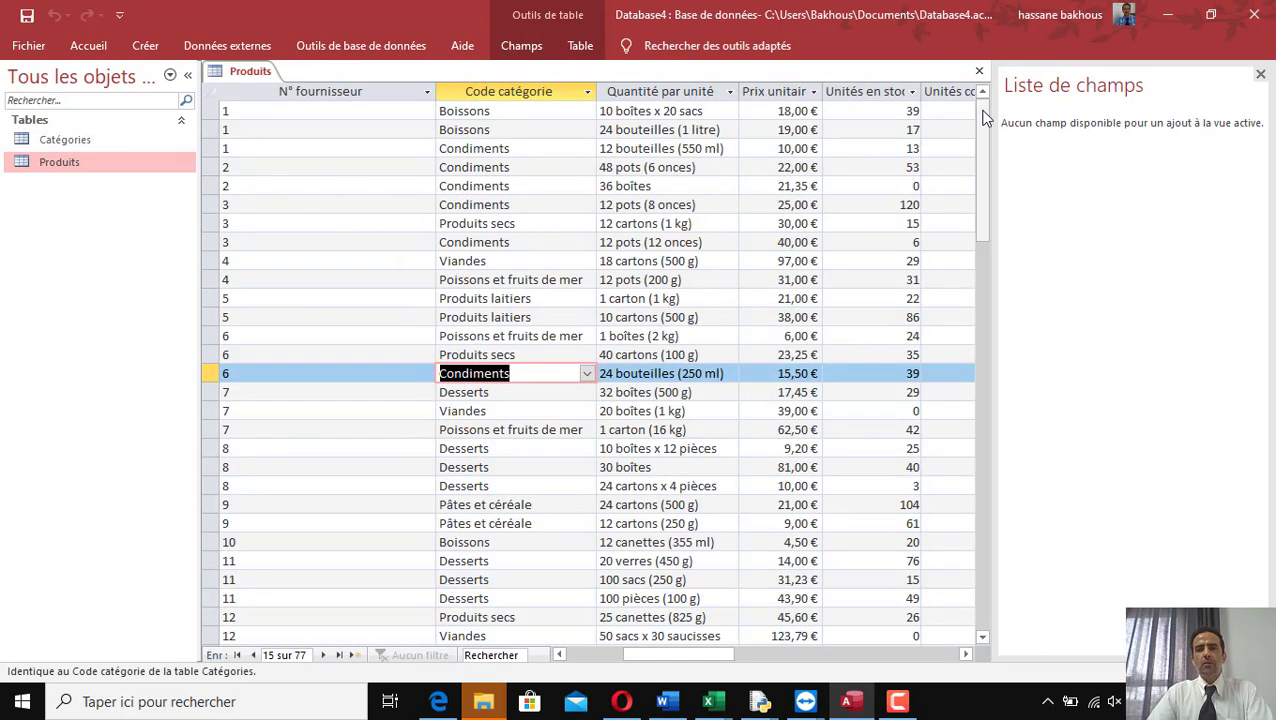
pyautogui.click(980, 71)
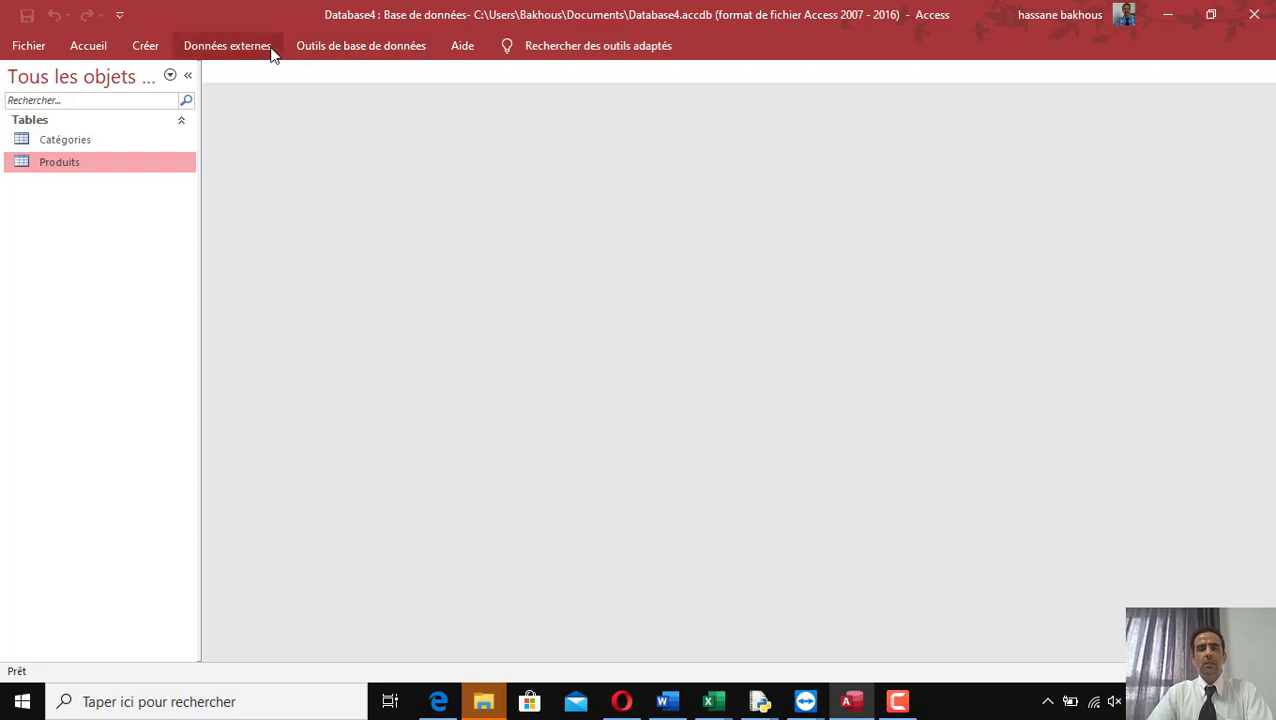
# - Open the database relationships diagram and add the Catégories and Produits tables to it
pyautogui.click(362, 52)
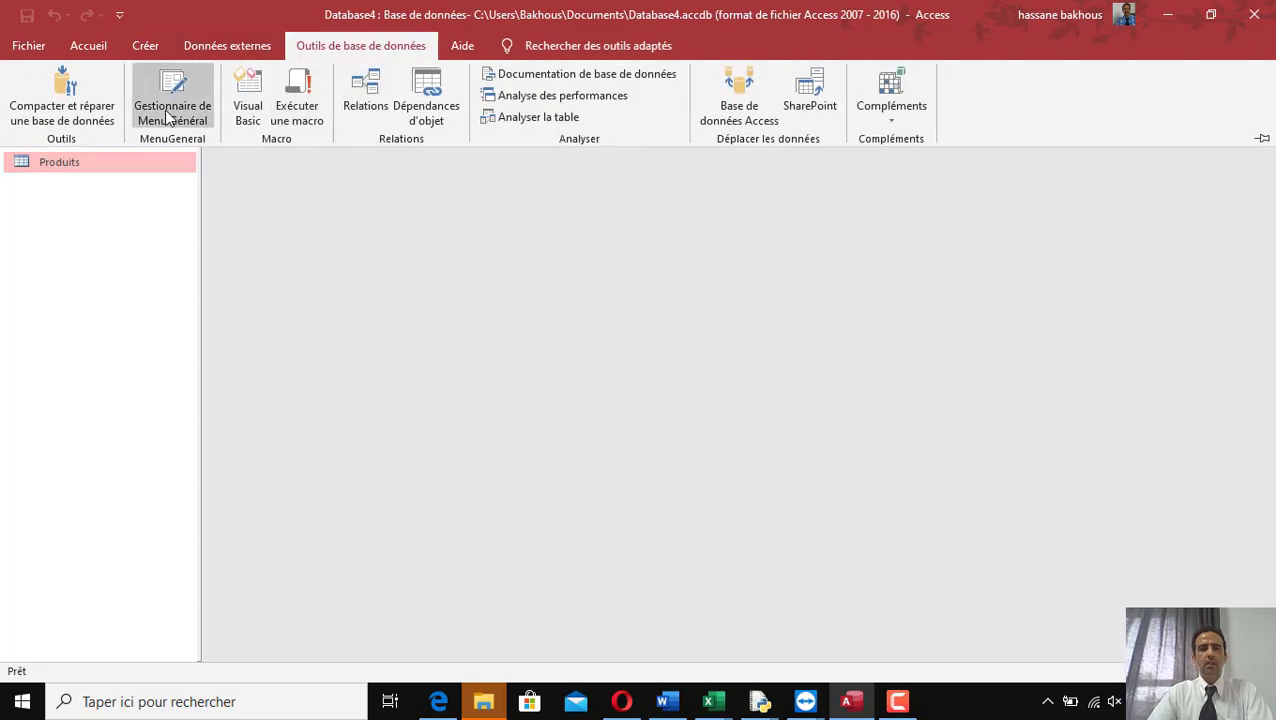
pyautogui.click(379, 108)
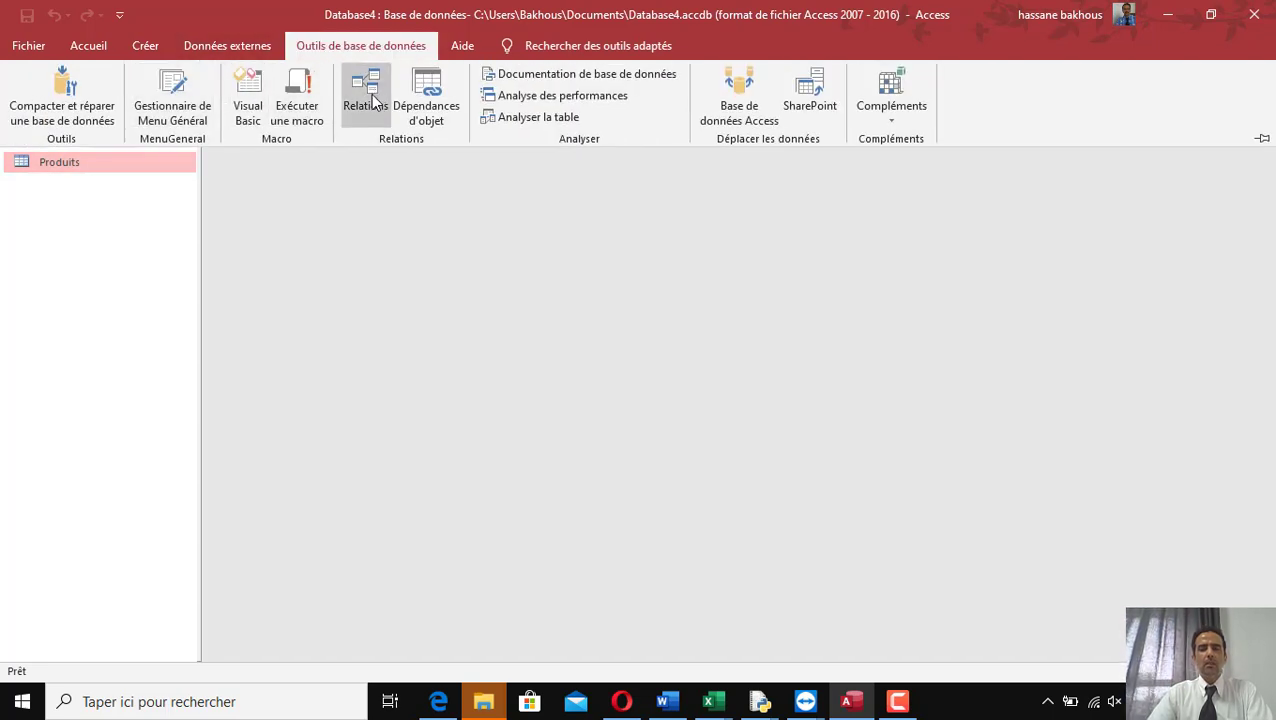
pyautogui.moveTo(617, 82); pyautogui.dragTo(790, 131)
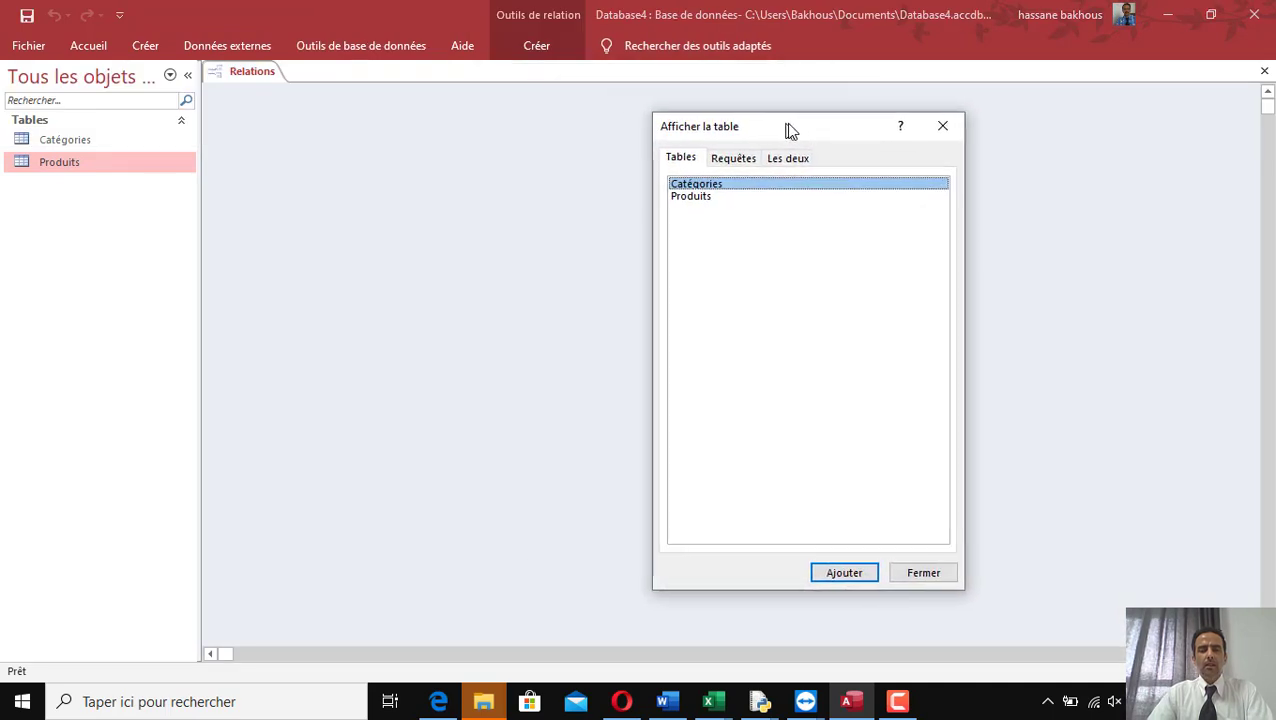
pyautogui.doubleClick(708, 186)
pyautogui.doubleClick(703, 197)
pyautogui.click(920, 575)
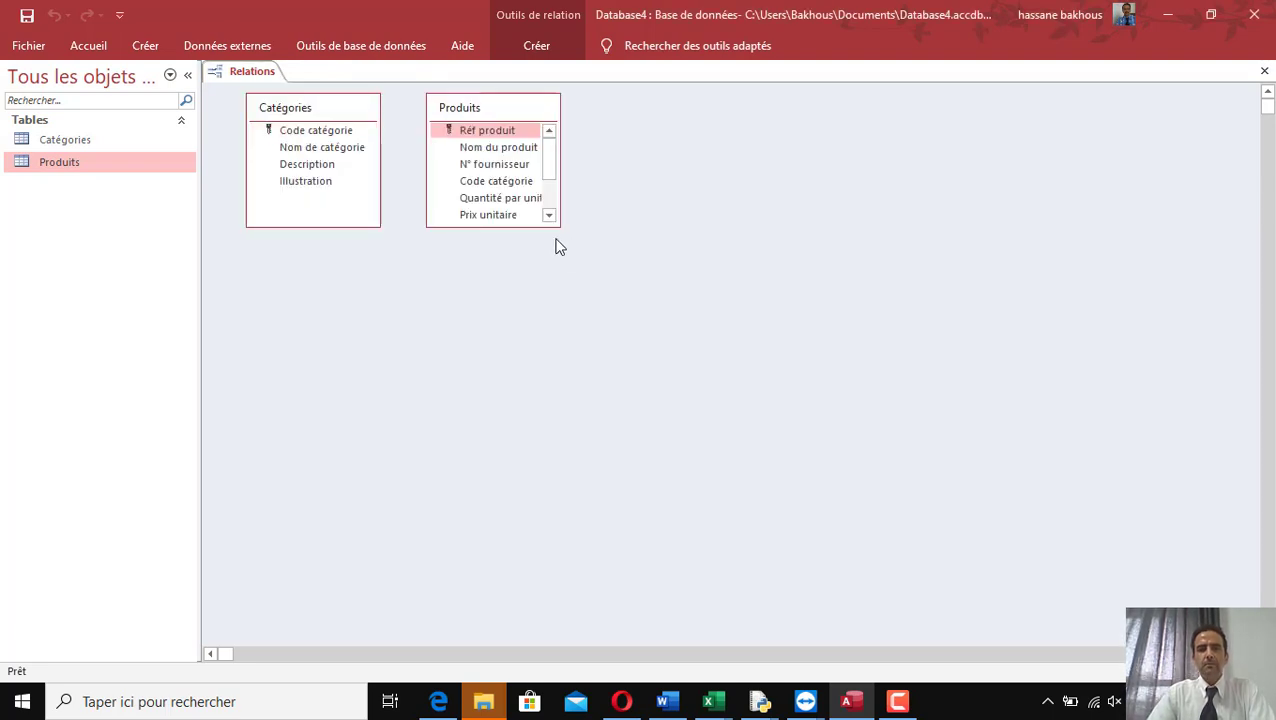
# - Enlarge the Produits table box to show all its fields and reposition both table boxes in the diagram
pyautogui.moveTo(560, 226); pyautogui.dragTo(695, 340)
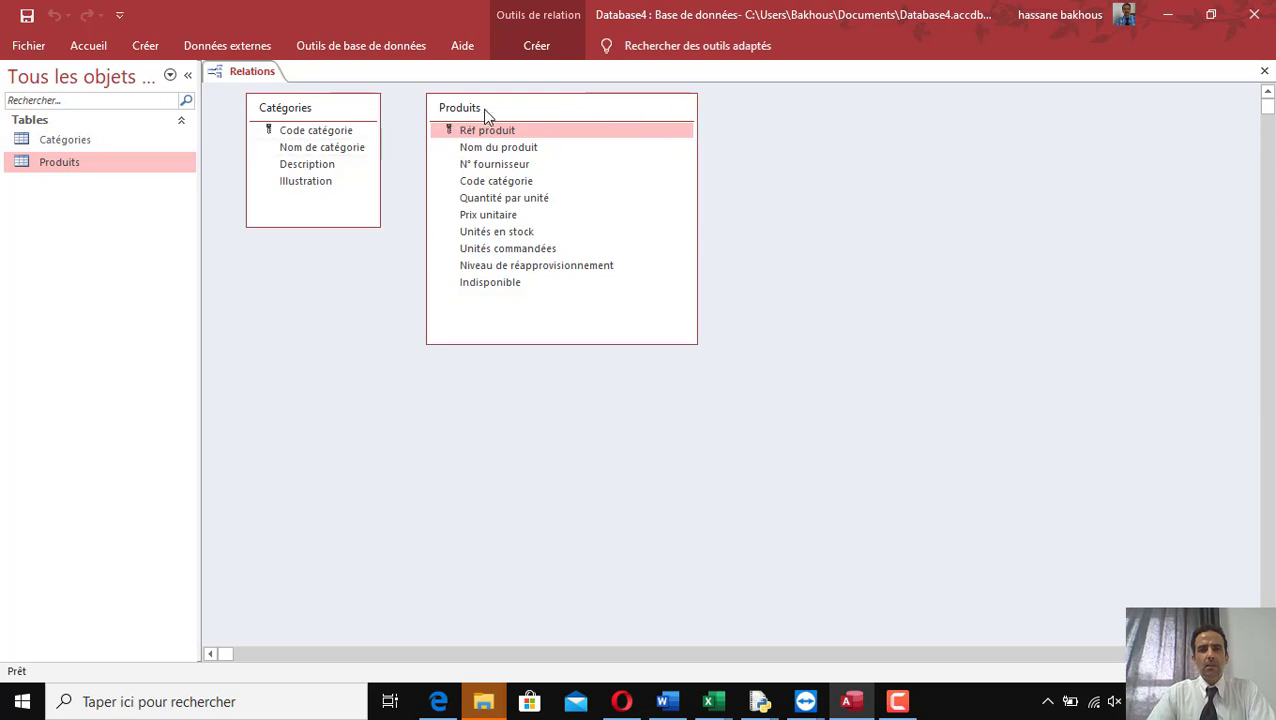
pyautogui.moveTo(482, 109); pyautogui.dragTo(563, 114)
pyautogui.moveTo(318, 104); pyautogui.dragTo(384, 111)
pyautogui.click(378, 147)
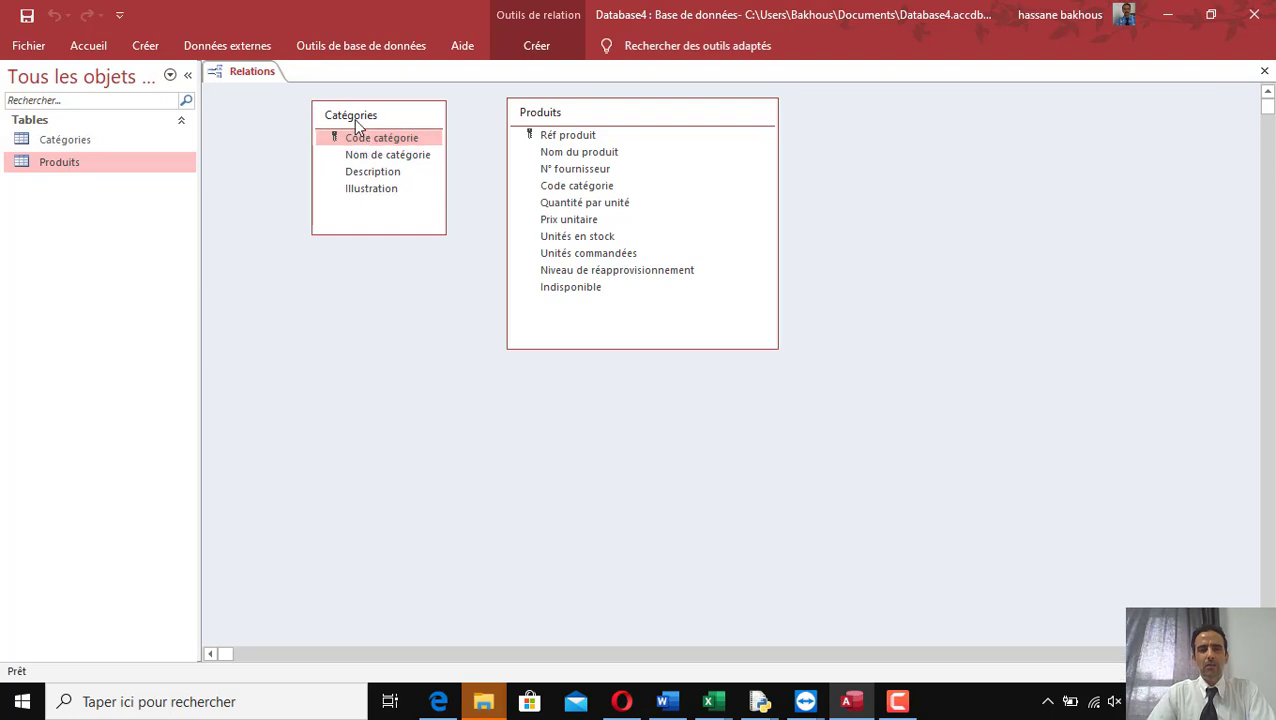
# - Relate Code catégorie in Catégories to Code catégorie in Produits, enforcing referential integrity with cascading updates and cascading deletes
pyautogui.moveTo(376, 139); pyautogui.dragTo(580, 189)
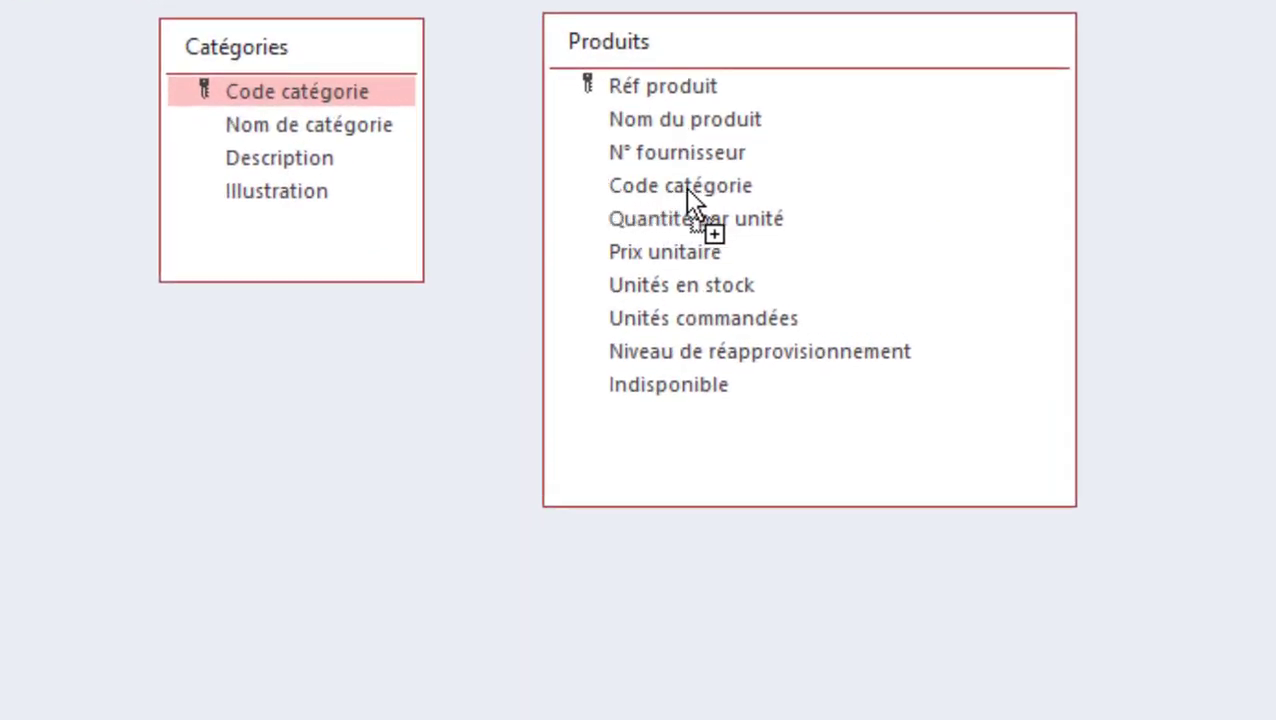
pyautogui.moveTo(687, 189); pyautogui.dragTo(517, 222)
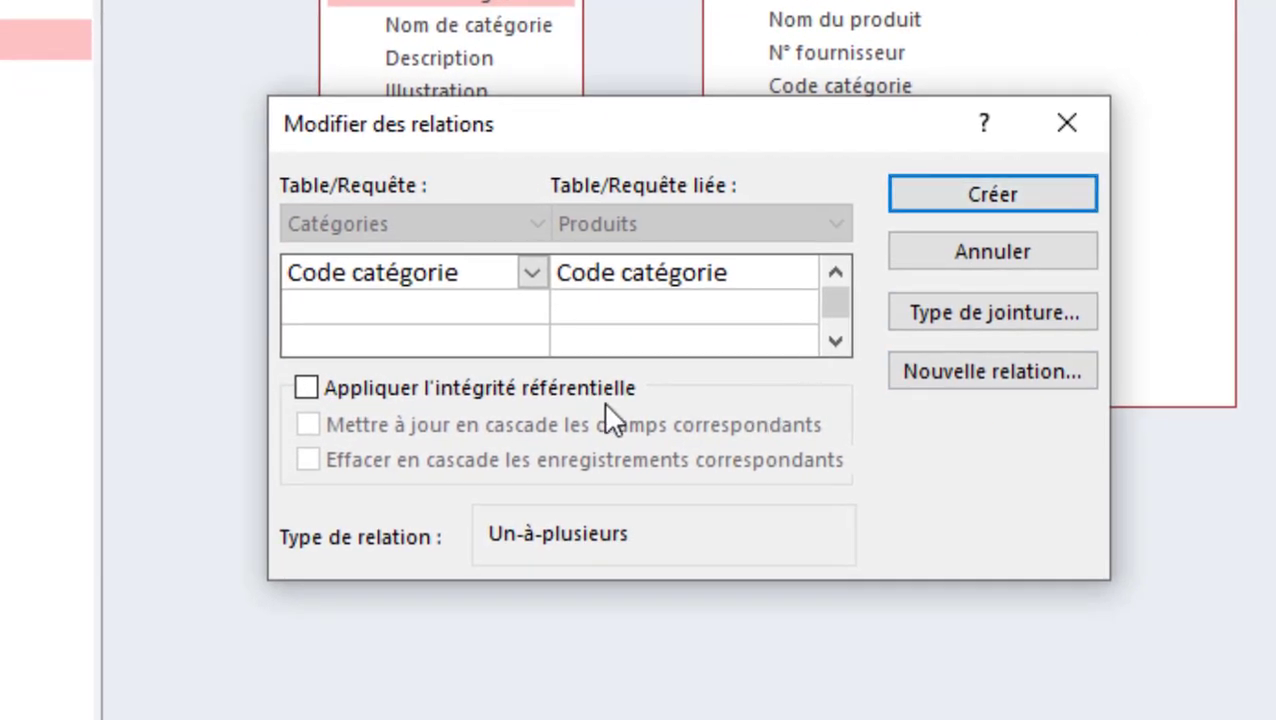
pyautogui.click(306, 388)
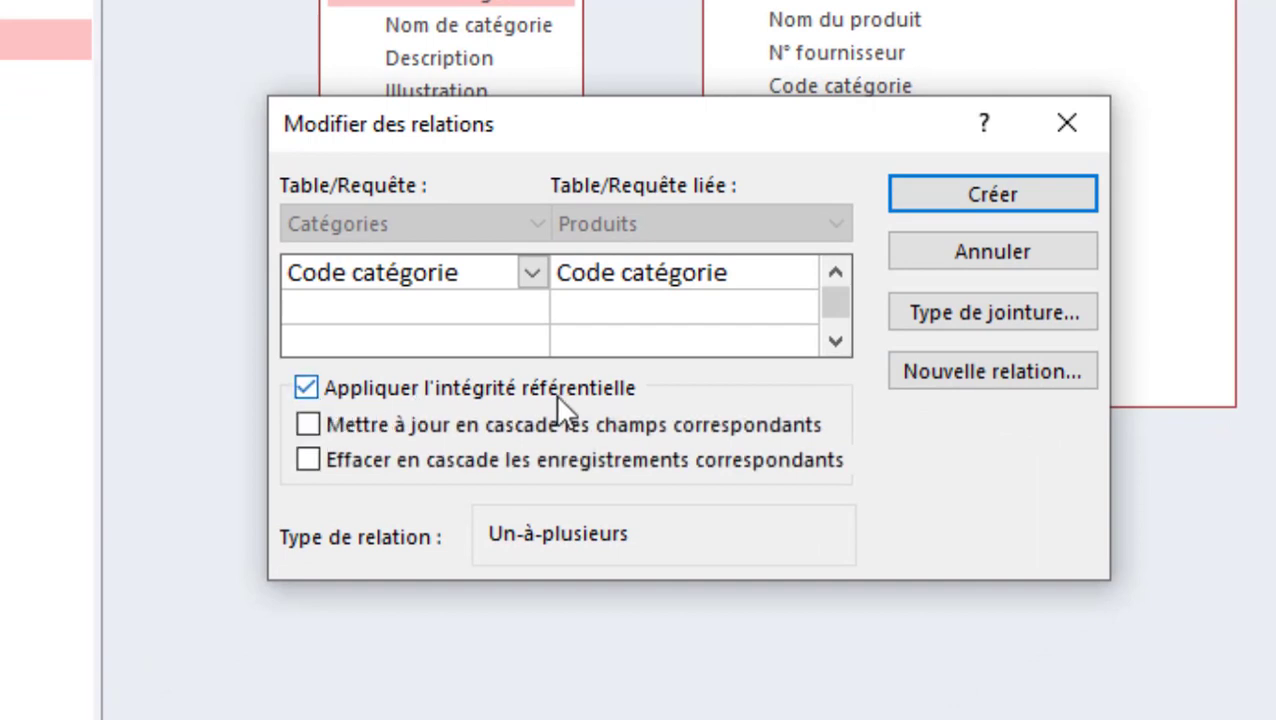
pyautogui.moveTo(604, 128); pyautogui.dragTo(555, 203)
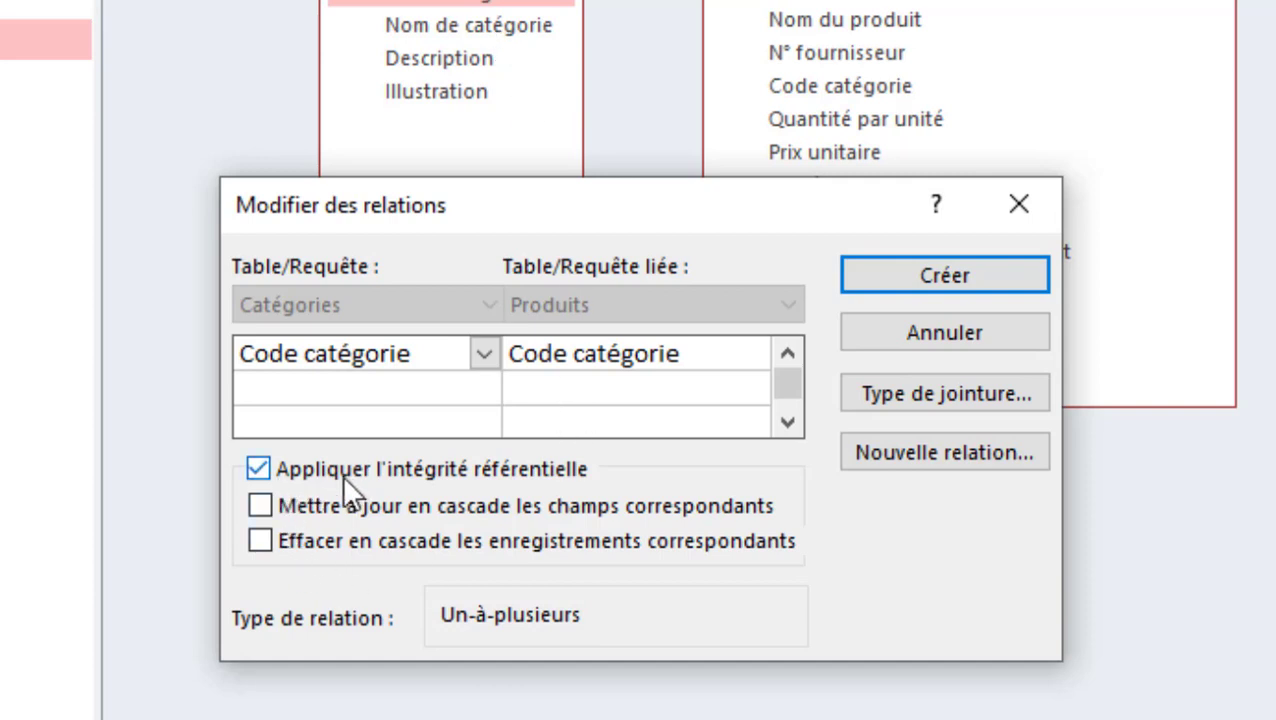
pyautogui.click(292, 545)
pyautogui.moveTo(679, 217); pyautogui.dragTo(664, 399)
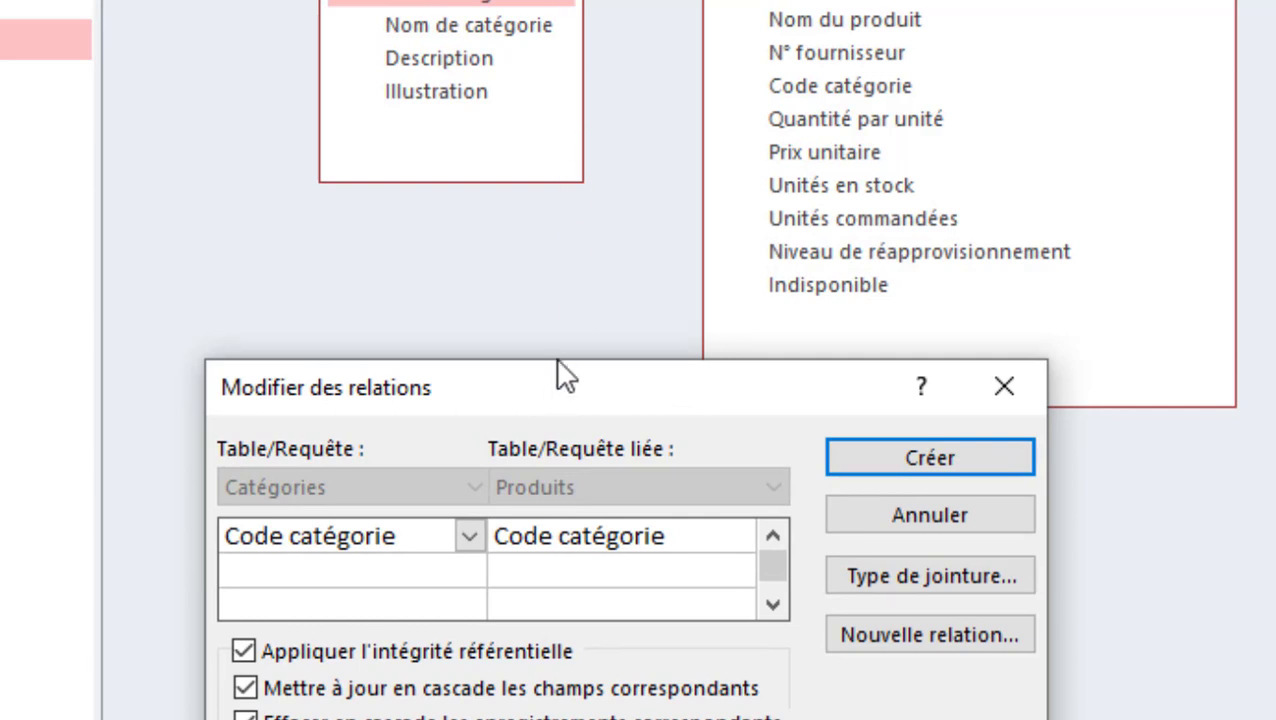
pyautogui.moveTo(558, 362); pyautogui.dragTo(657, 217)
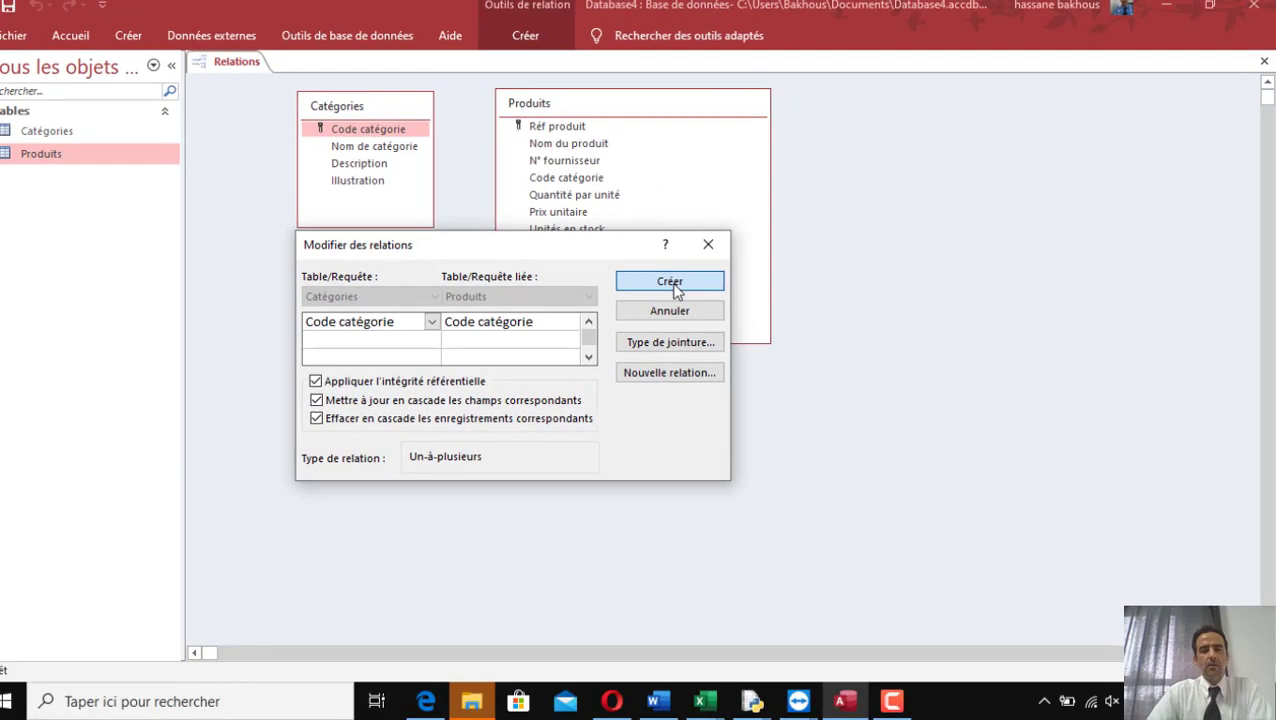
pyautogui.click(670, 282)
# - Spread the Catégories and Produits boxes farther apart so the relationship line between them is clearly readable
pyautogui.moveTo(584, 114); pyautogui.dragTo(690, 113)
pyautogui.moveTo(396, 115); pyautogui.dragTo(340, 115)
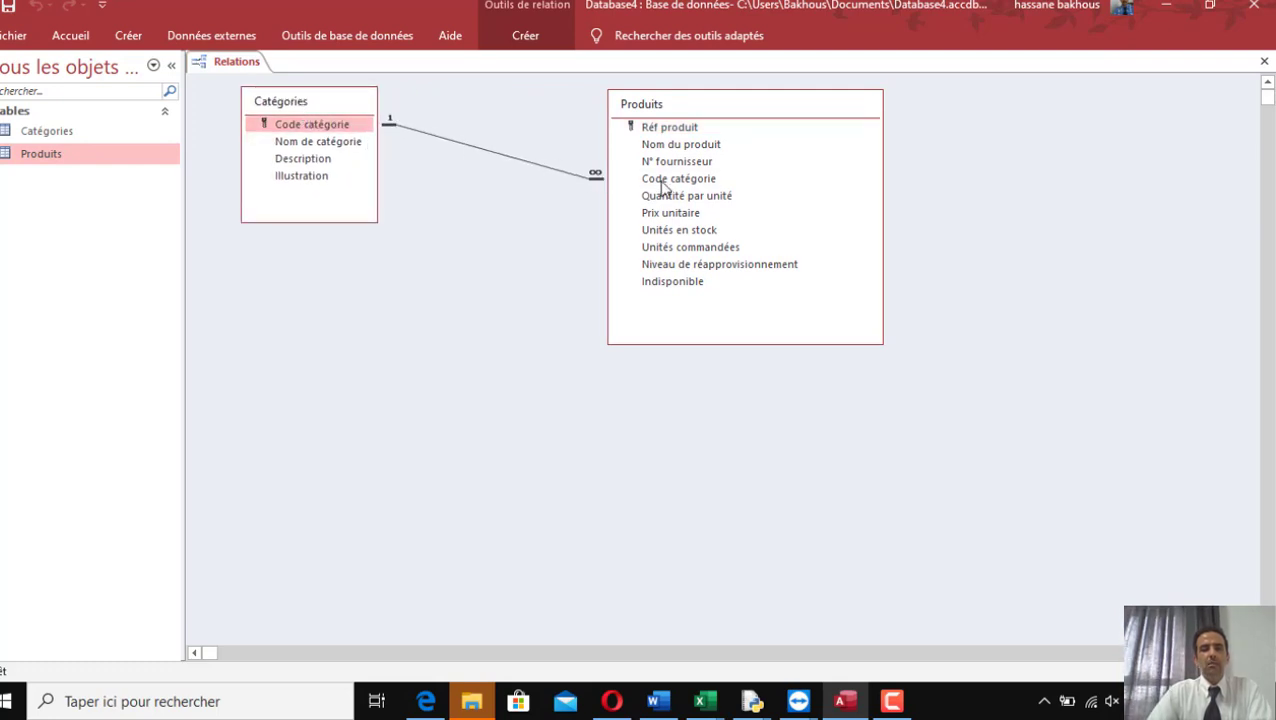
pyautogui.moveTo(677, 113); pyautogui.dragTo(683, 122)
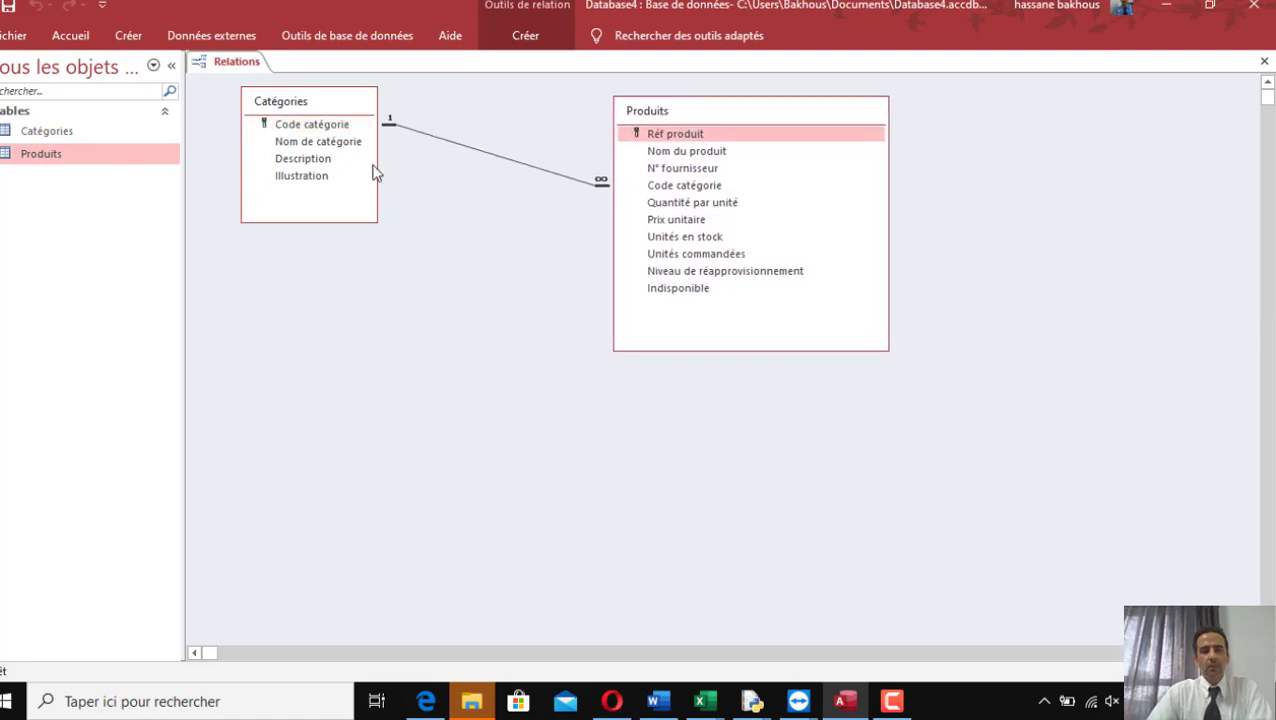
# - Check the linked Code catégorie fields in both tables and close the relationships diagram
pyautogui.click(318, 127)
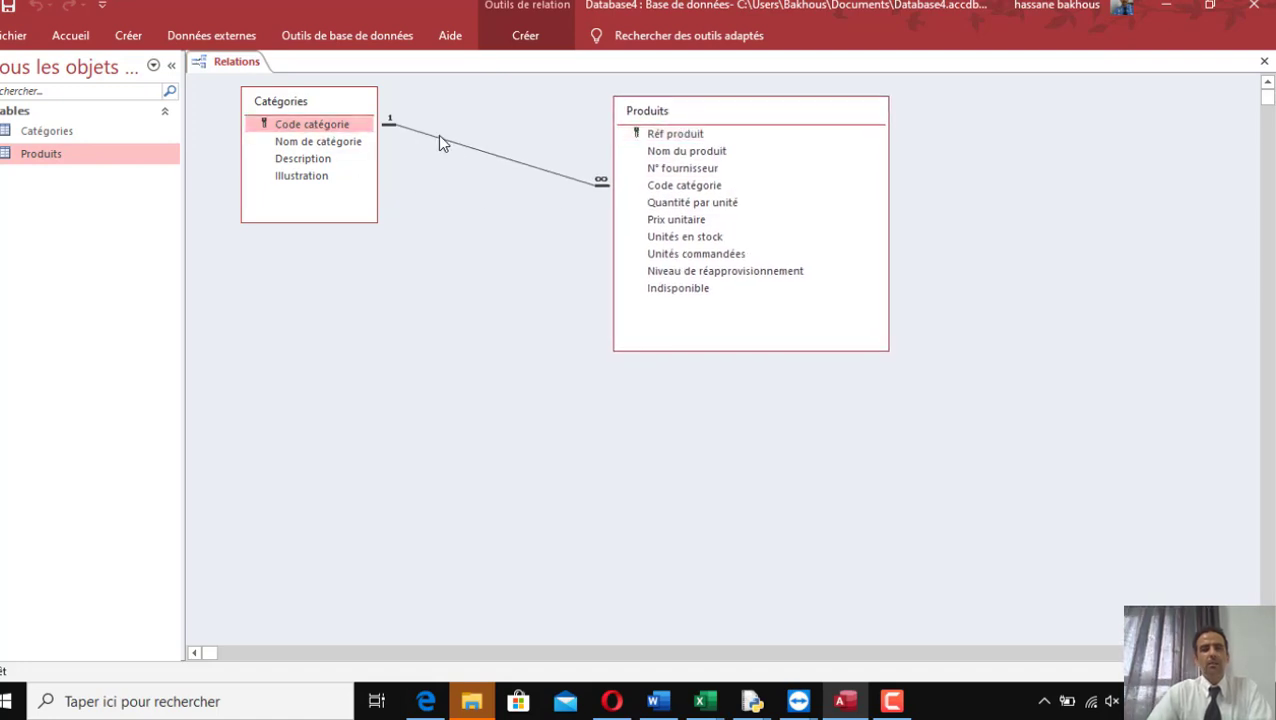
pyautogui.click(698, 189)
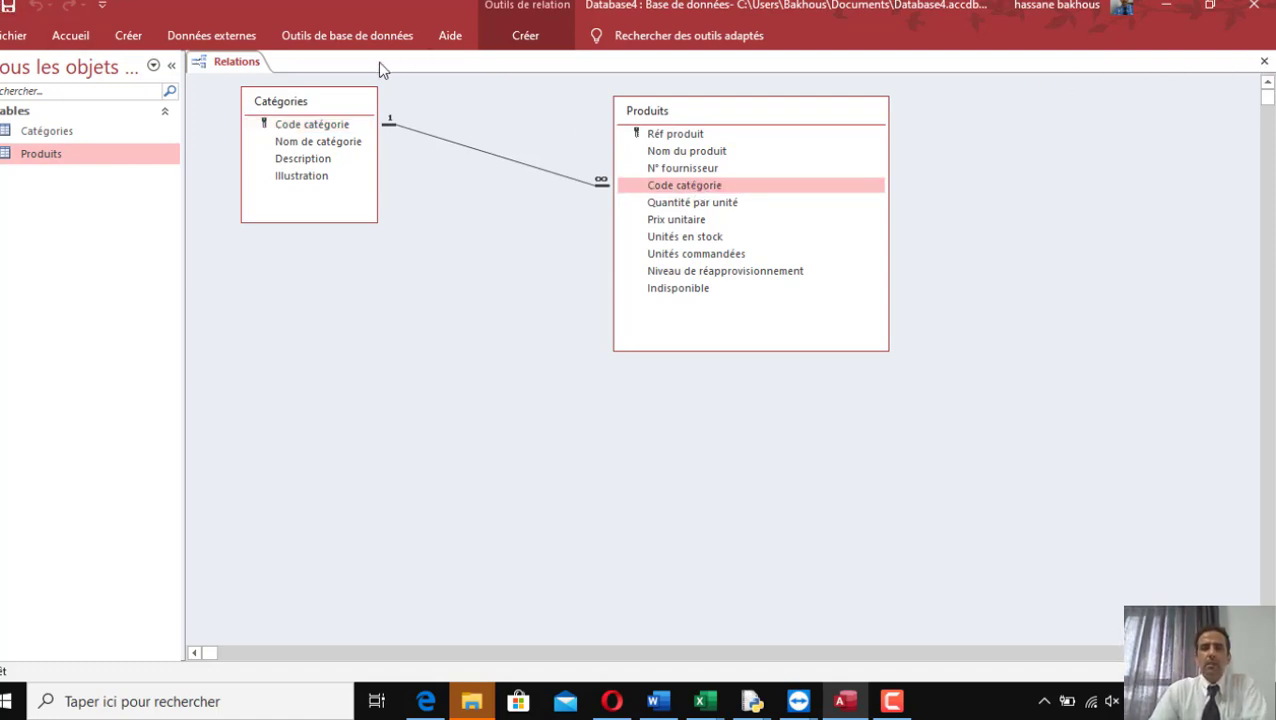
pyautogui.click(1264, 61)
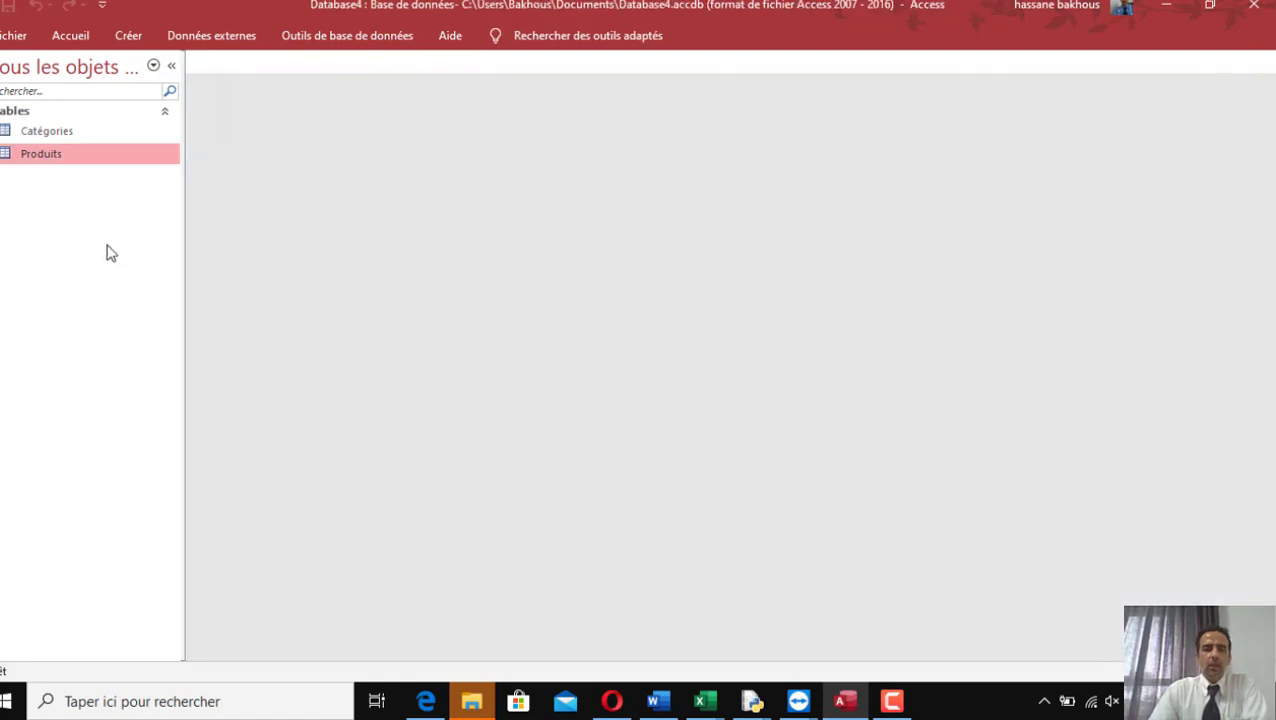
# - Create a blank form in design view and enlarge its detail area to about 14.5 by 11 cm
pyautogui.click(36, 154)
pyautogui.click(56, 132)
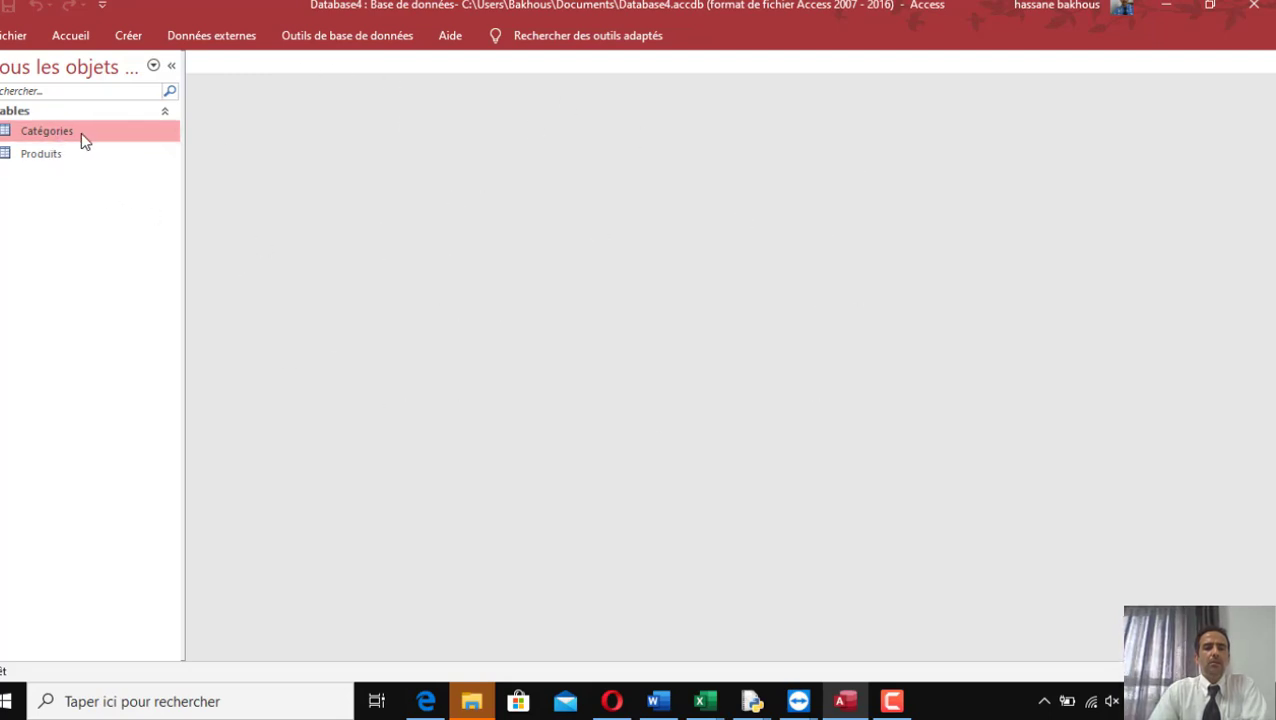
pyautogui.click(128, 37)
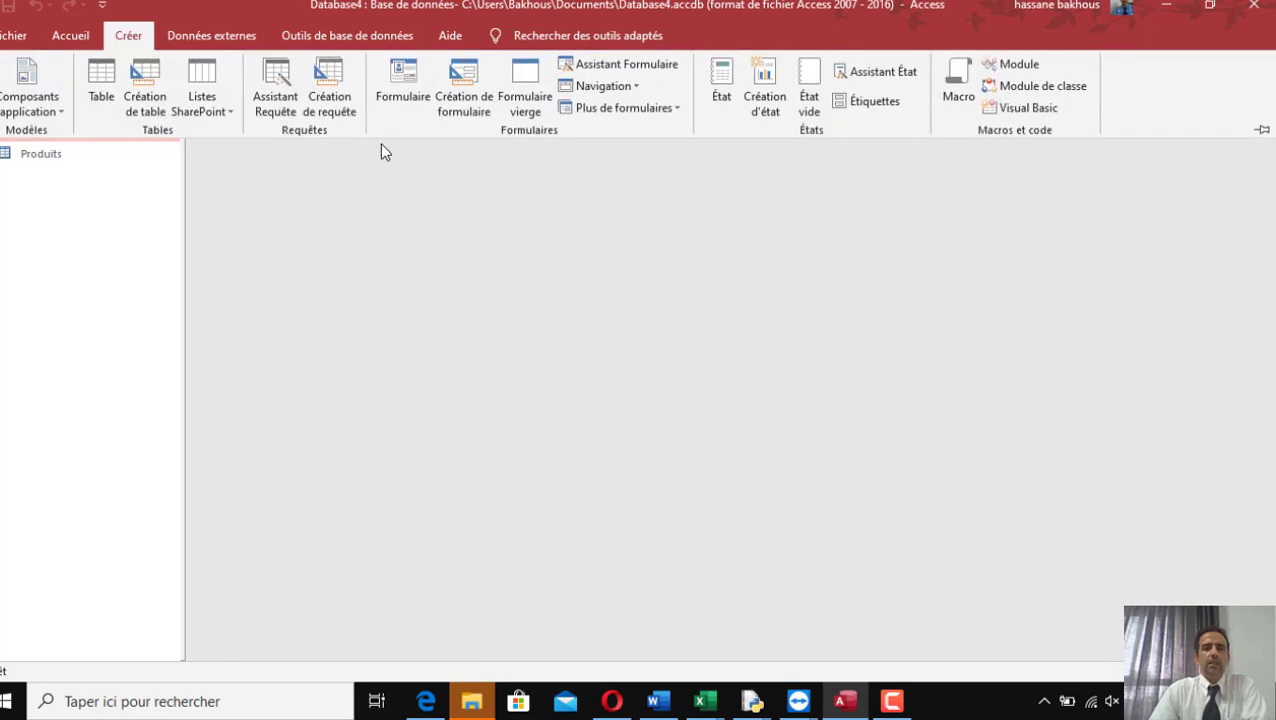
pyautogui.click(468, 88)
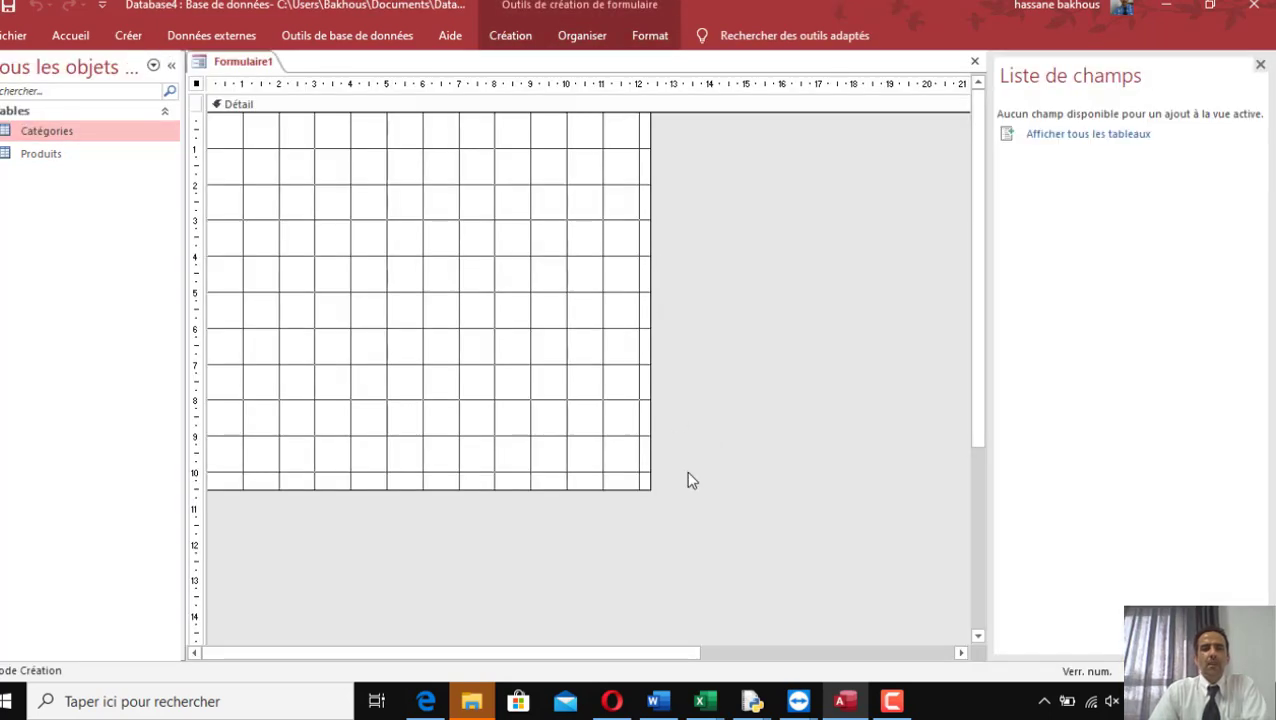
pyautogui.moveTo(650, 490); pyautogui.dragTo(729, 508)
# - Add the Code catégorie, Nom de catégorie, Description and Illustration fields of the Catégories table to the form
pyautogui.click(1050, 137)
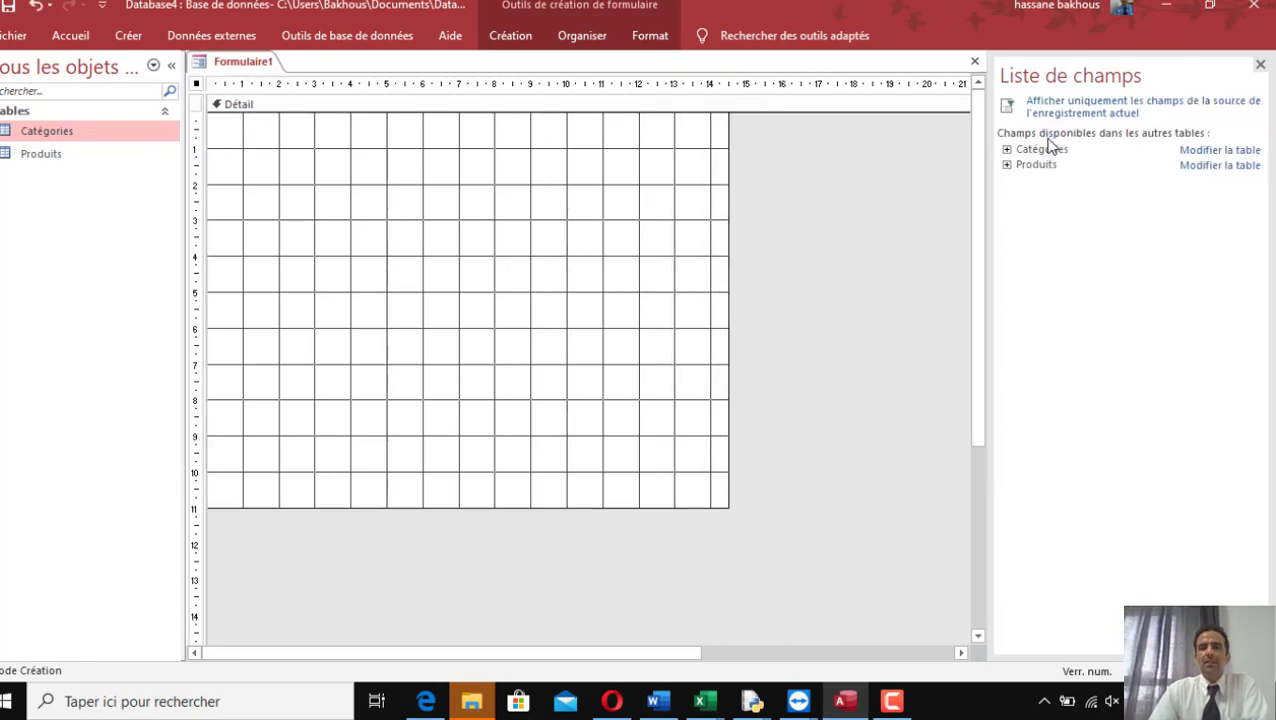
pyautogui.click(1008, 150)
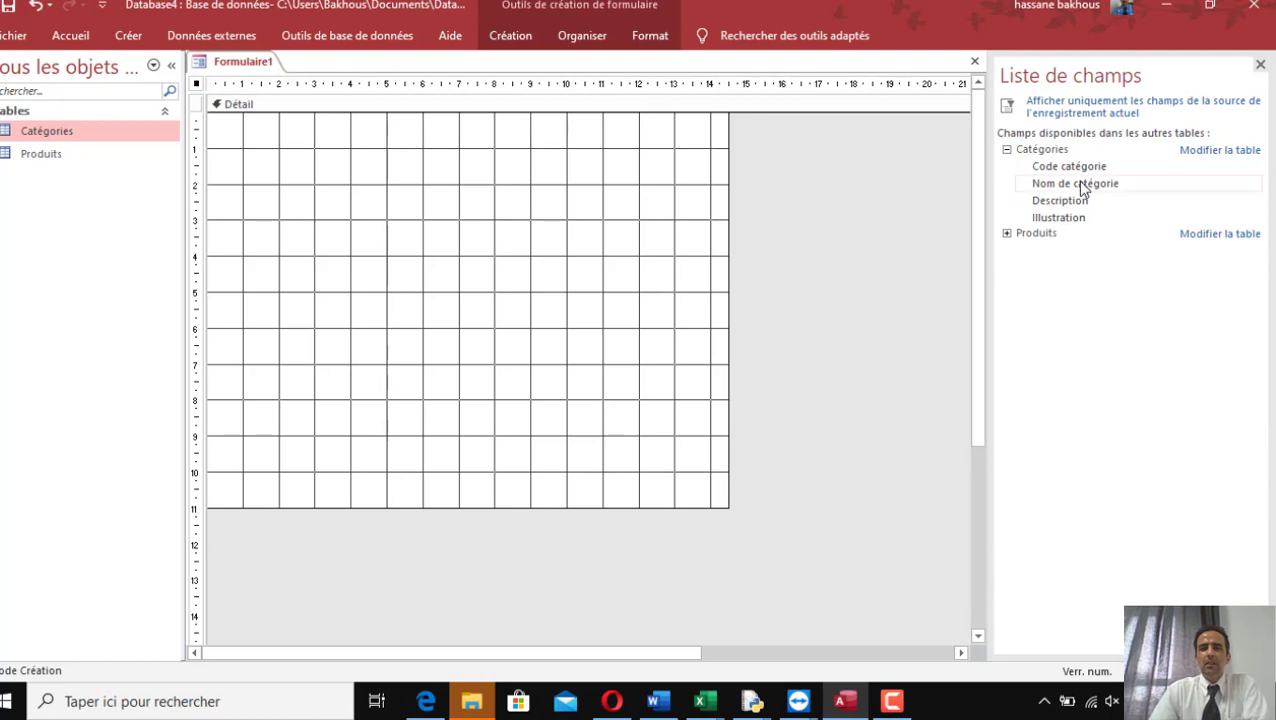
pyautogui.click(1052, 151)
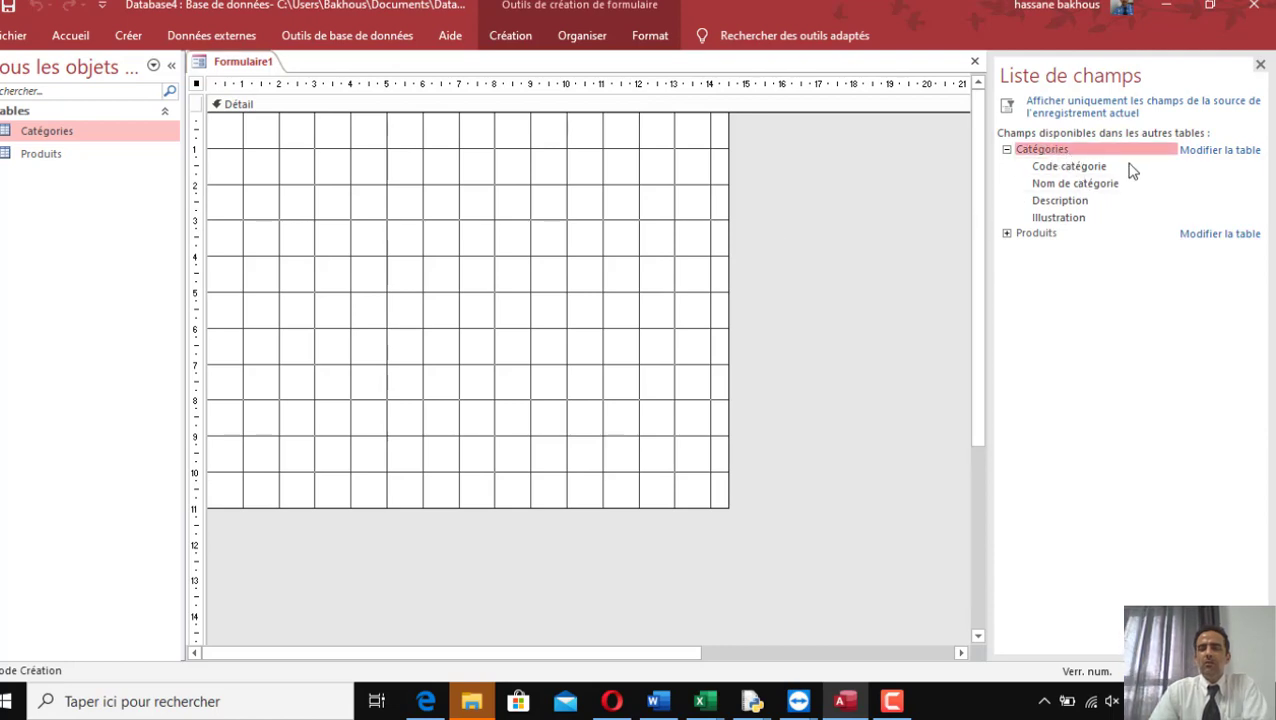
pyautogui.doubleClick(1072, 166)
pyautogui.doubleClick(1078, 183)
pyautogui.doubleClick(1064, 201)
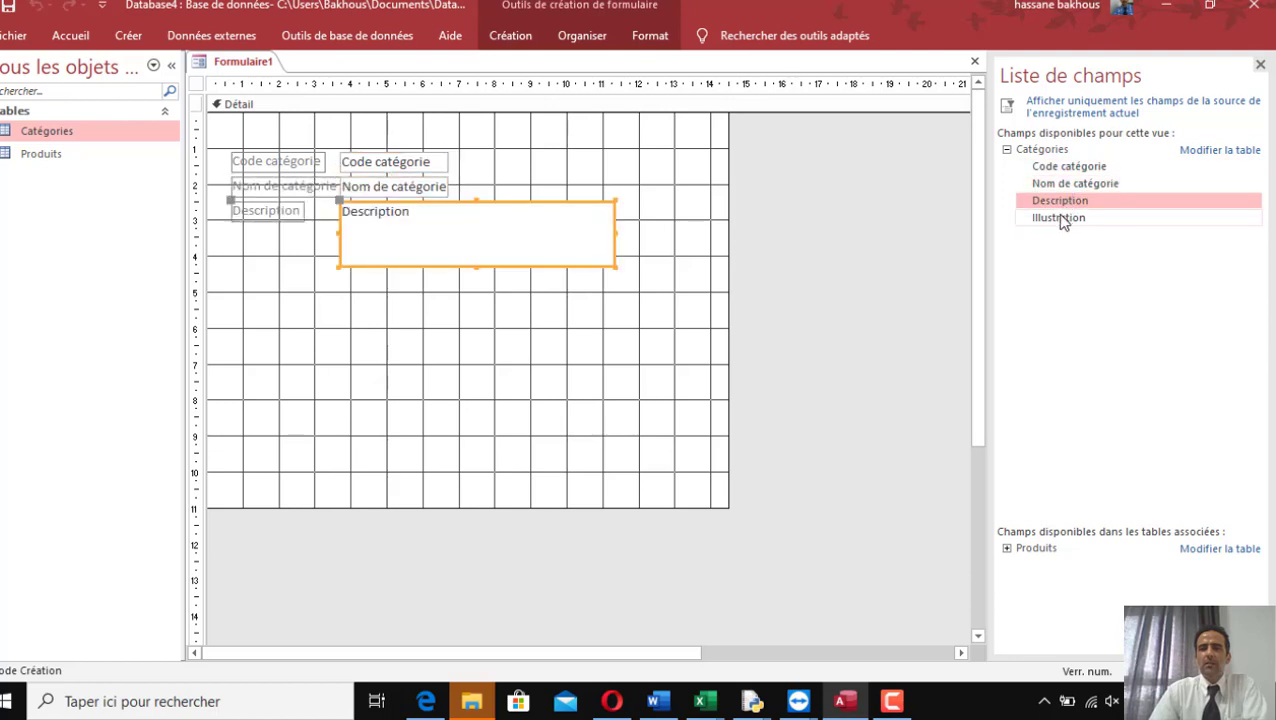
pyautogui.doubleClick(1060, 218)
pyautogui.click(528, 355)
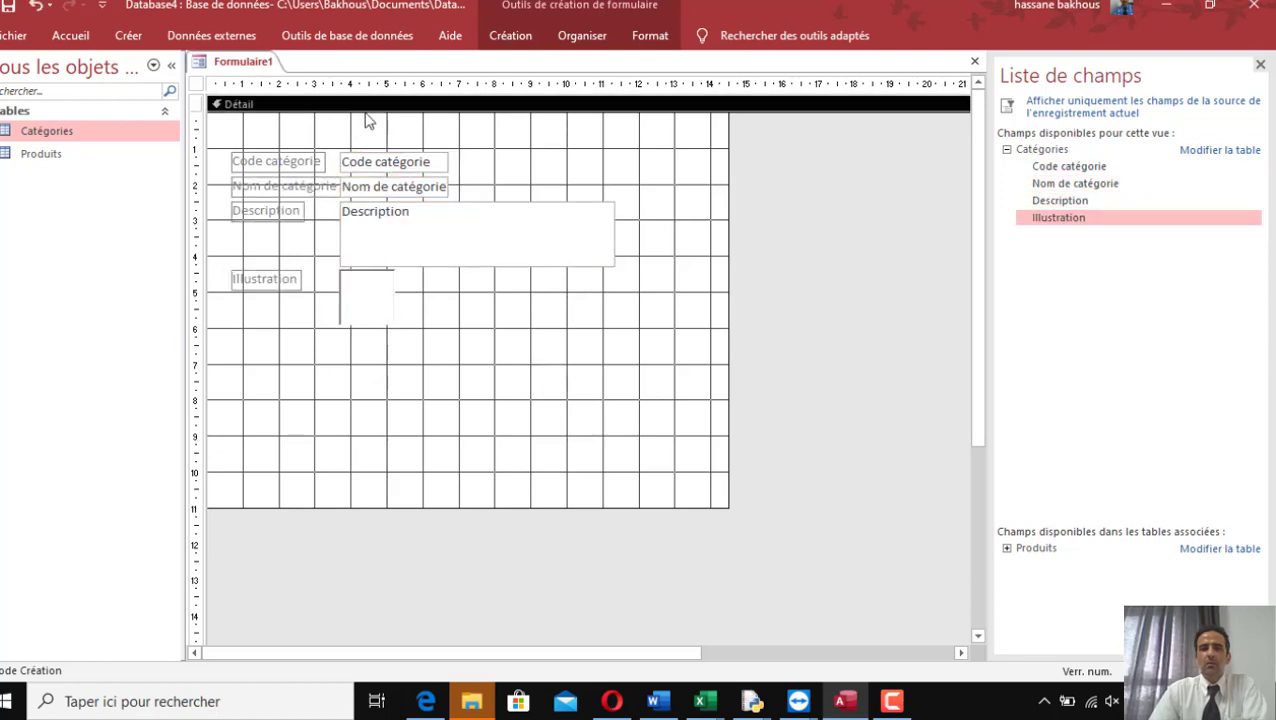
# - Save the form under the name frm_categories
pyautogui.click(8, 5)
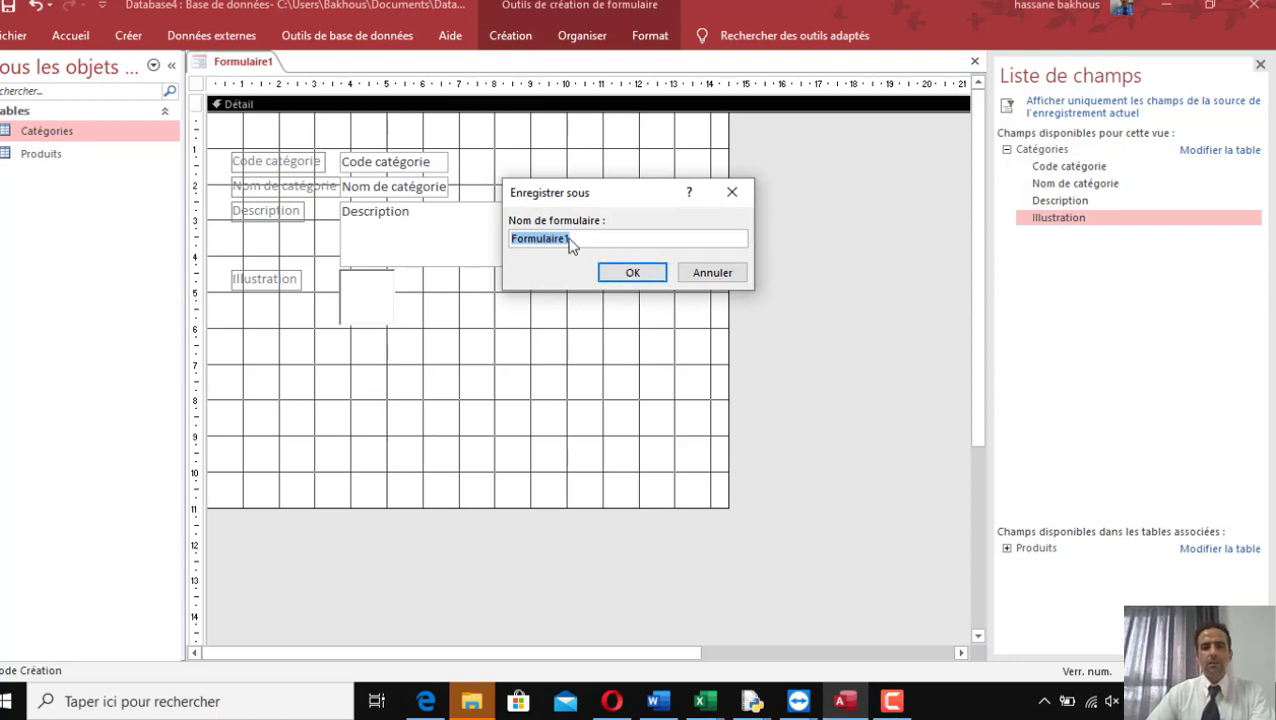
pyautogui.write('frm_categories')
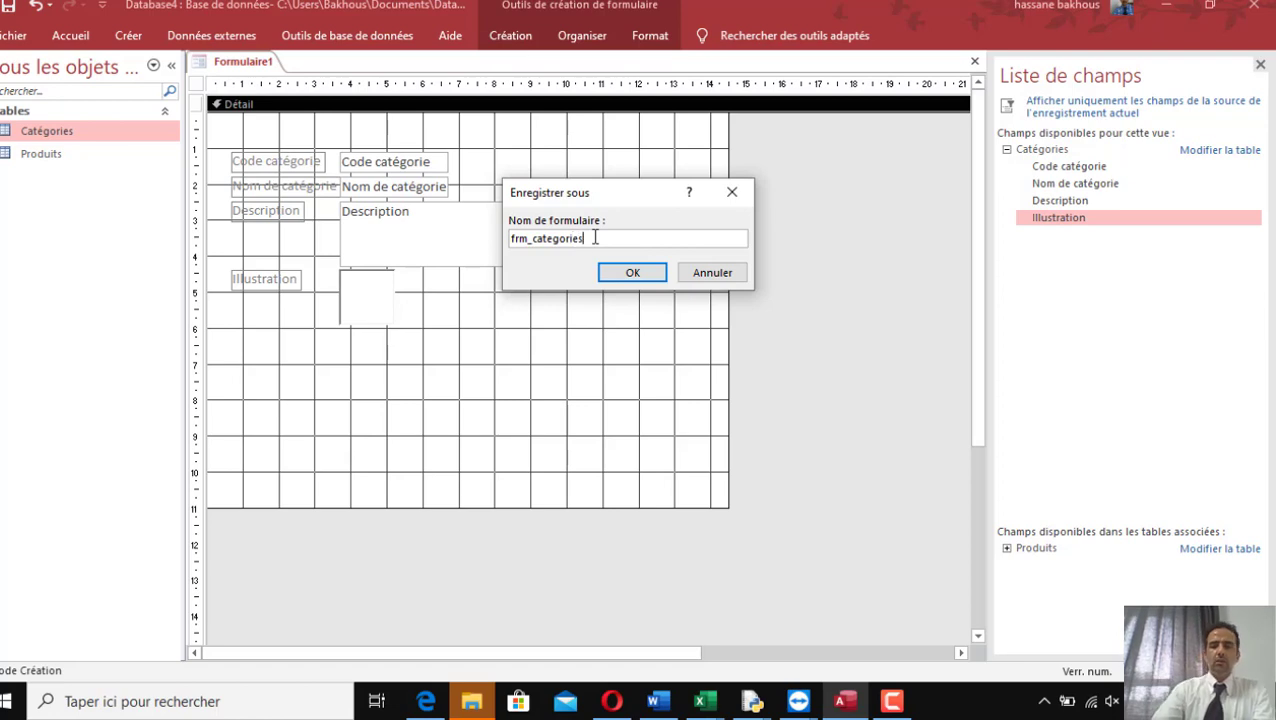
pyautogui.press('Return')
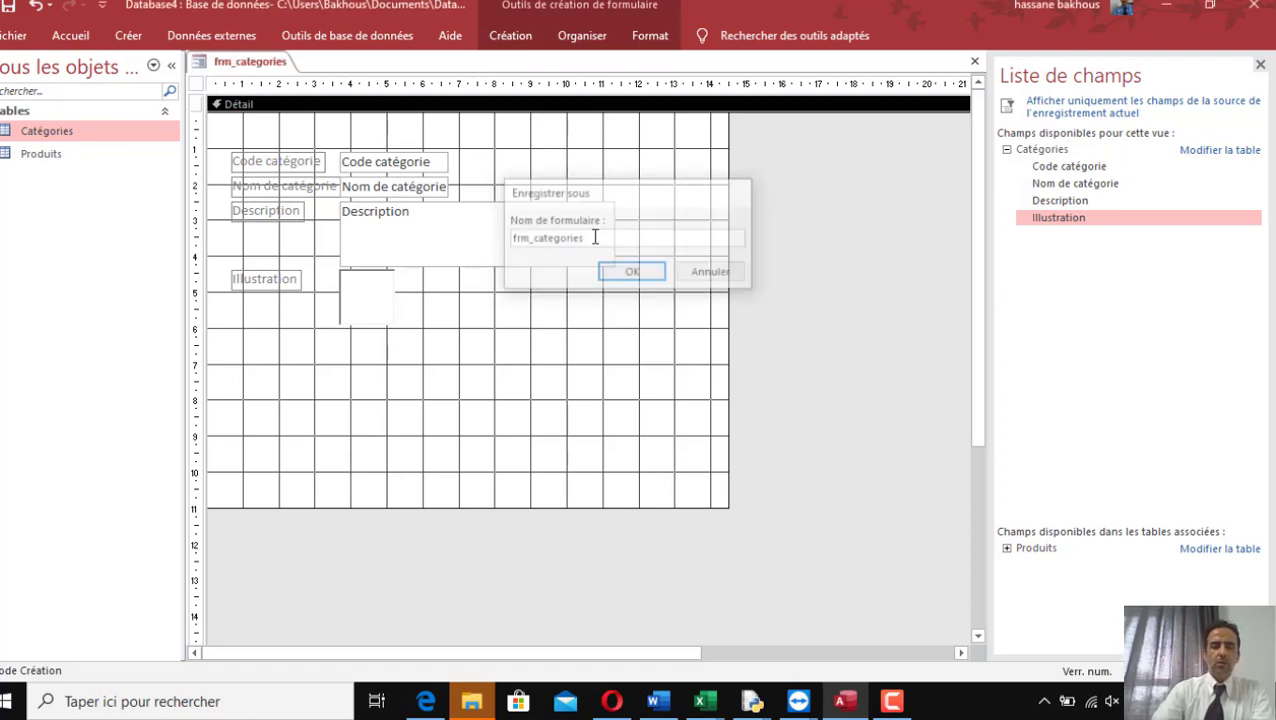
# - Enlarge the Illustration frame on the form to about 5 cm wide and 2.8 cm high
pyautogui.click(366, 310)
pyautogui.moveTo(396, 326); pyautogui.dragTo(521, 370)
pyautogui.click(584, 381)
pyautogui.click(473, 361)
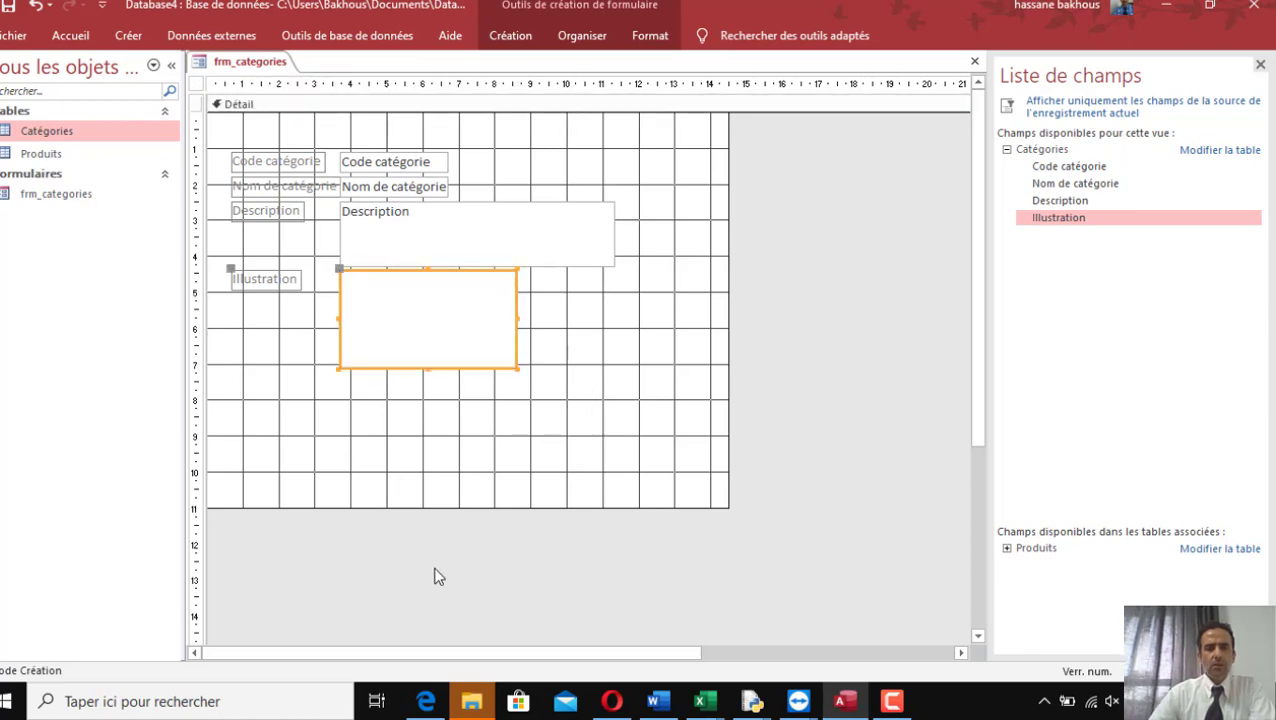
# - Display frm_categories in form view and browse forward through the category records to the blank new record
pyautogui.click(79, 42)
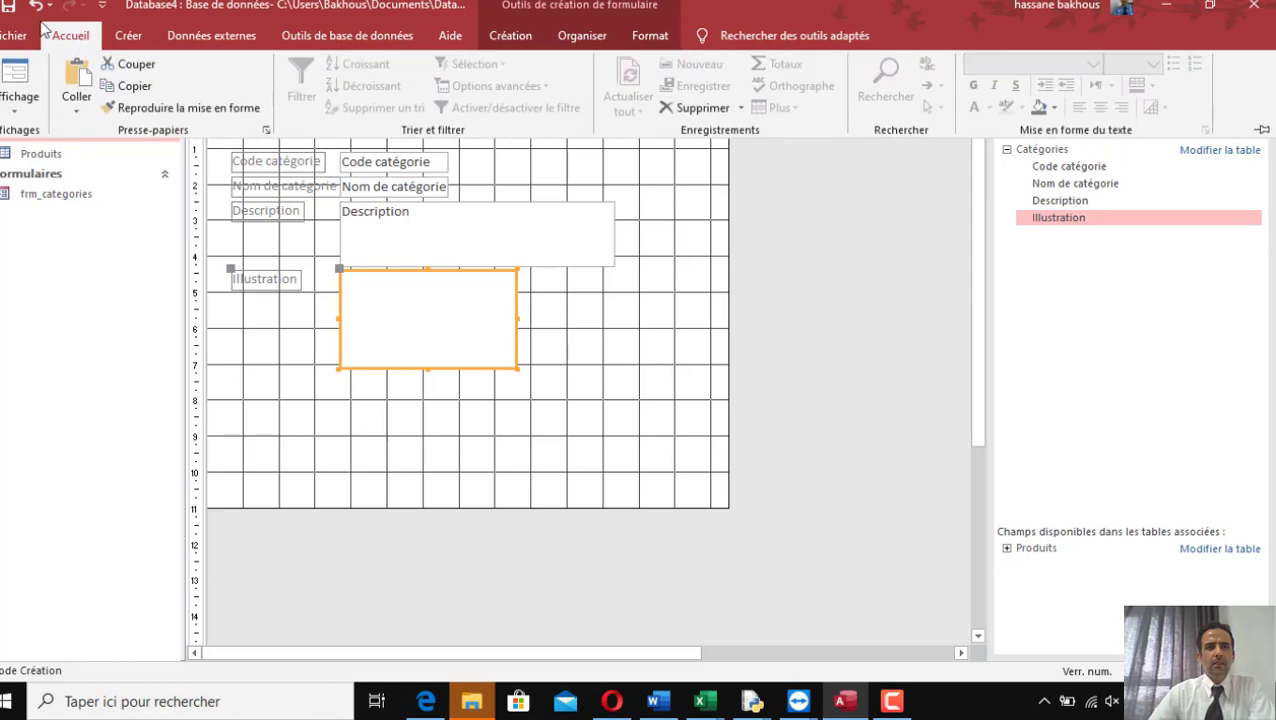
pyautogui.click(22, 72)
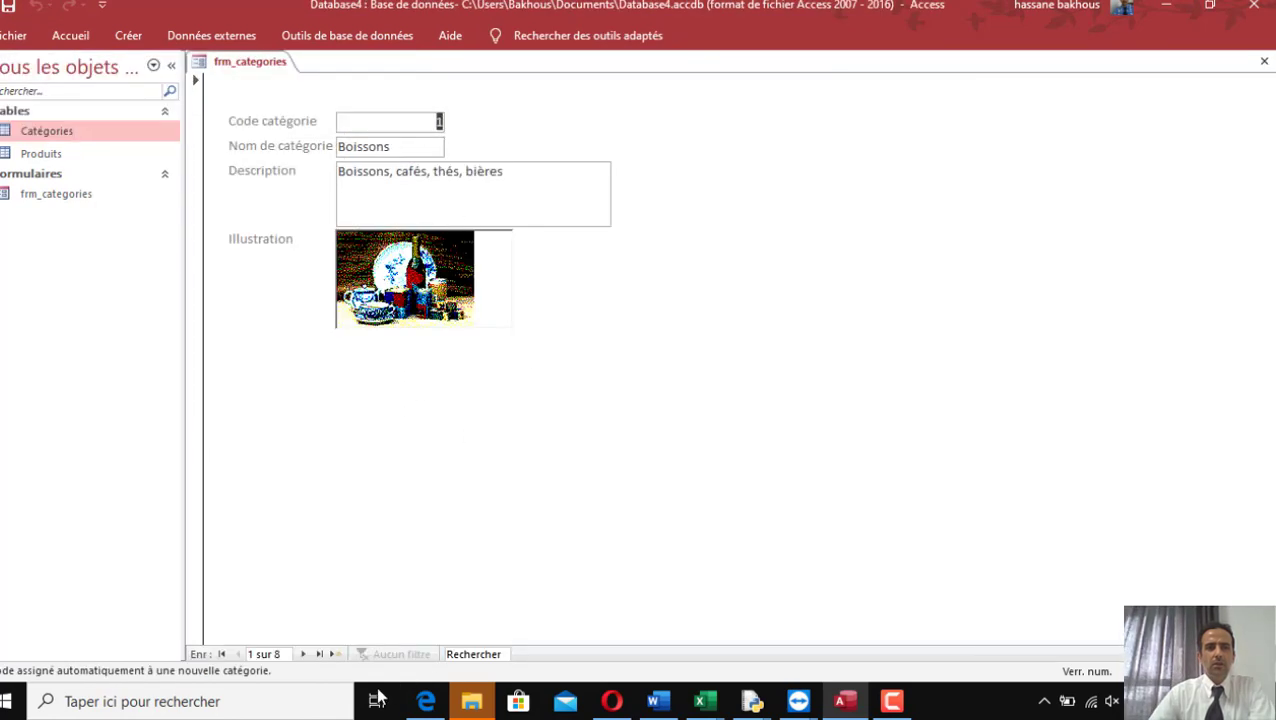
pyautogui.click(304, 654)
pyautogui.click(304, 654)
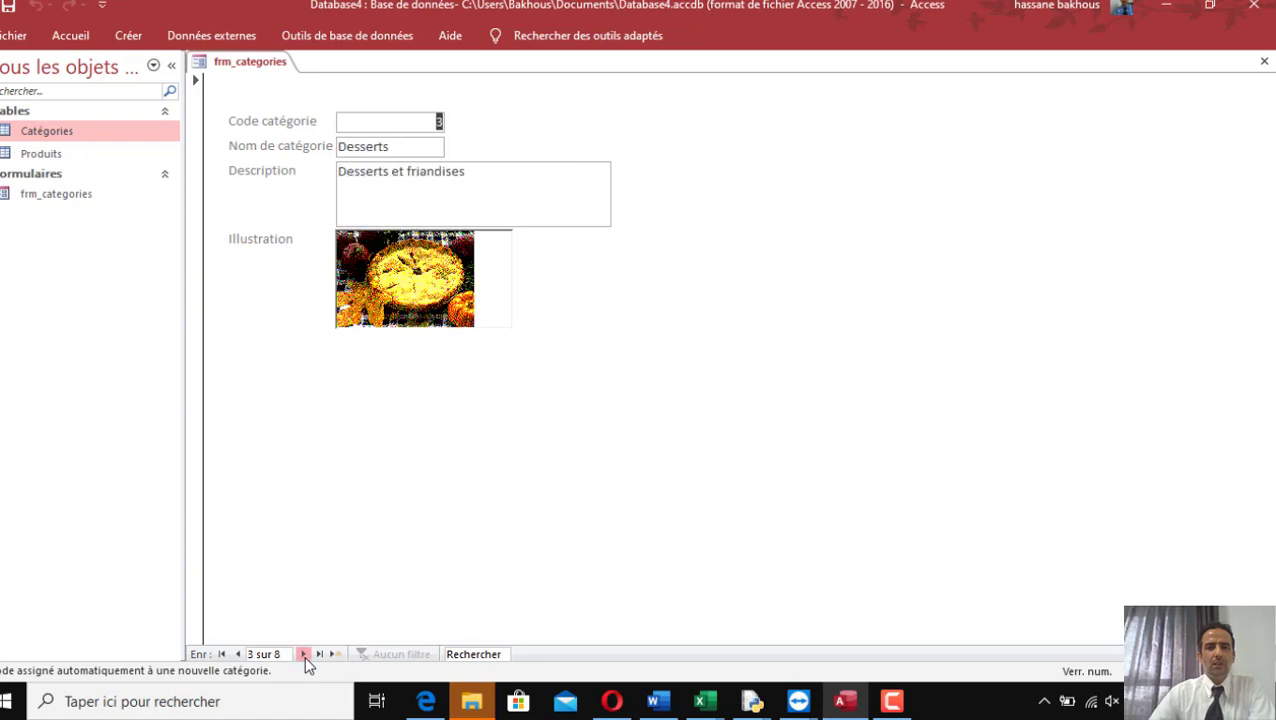
pyautogui.click(304, 654)
pyautogui.click(304, 654)
pyautogui.click(304, 654)
pyautogui.click(304, 654)
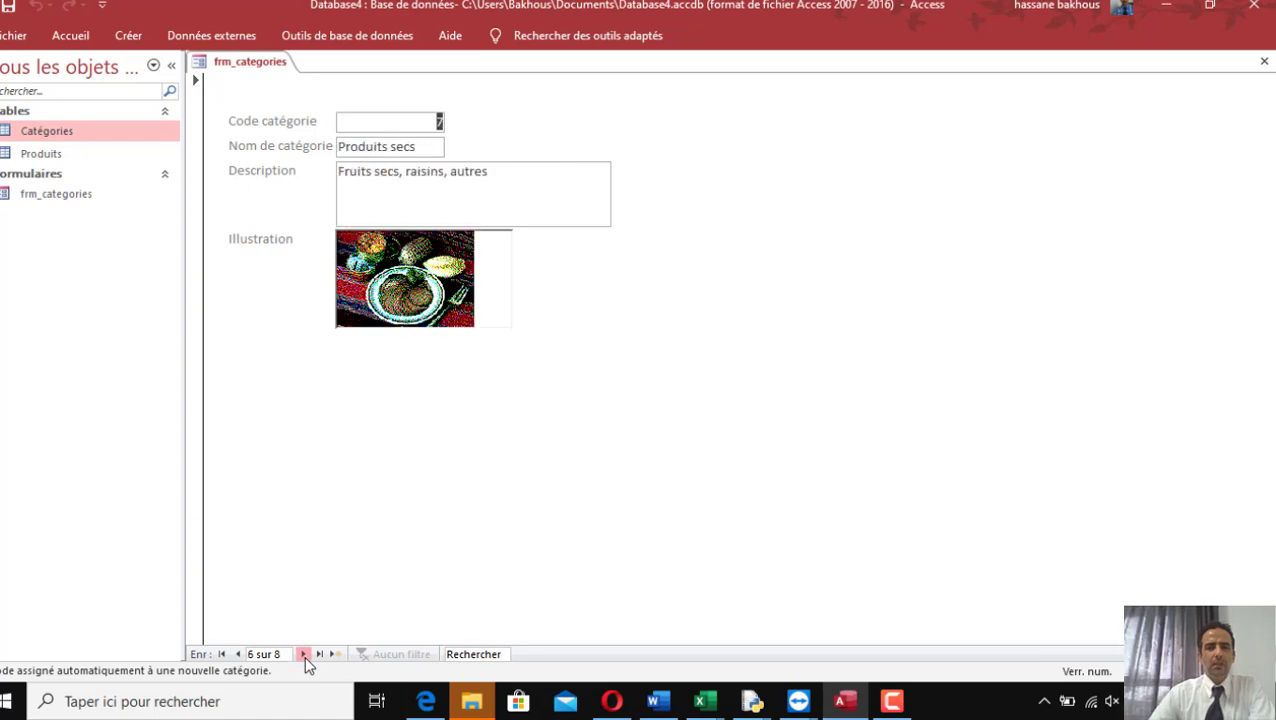
pyautogui.click(304, 654)
pyautogui.click(304, 654)
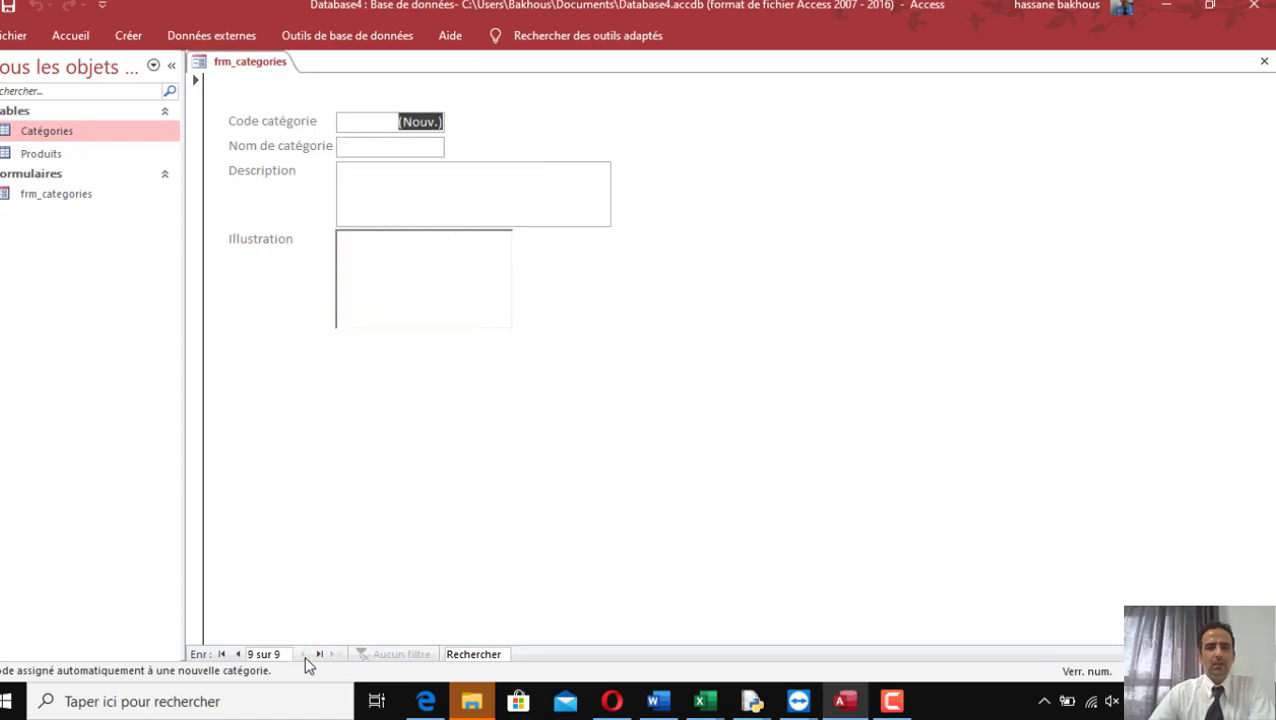
# - Browse back through the category records to the first one, Boissons
pyautogui.click(238, 654)
pyautogui.click(238, 654)
pyautogui.click(238, 654)
pyautogui.click(238, 654)
pyautogui.click(238, 654)
pyautogui.click(238, 654)
pyautogui.click(238, 654)
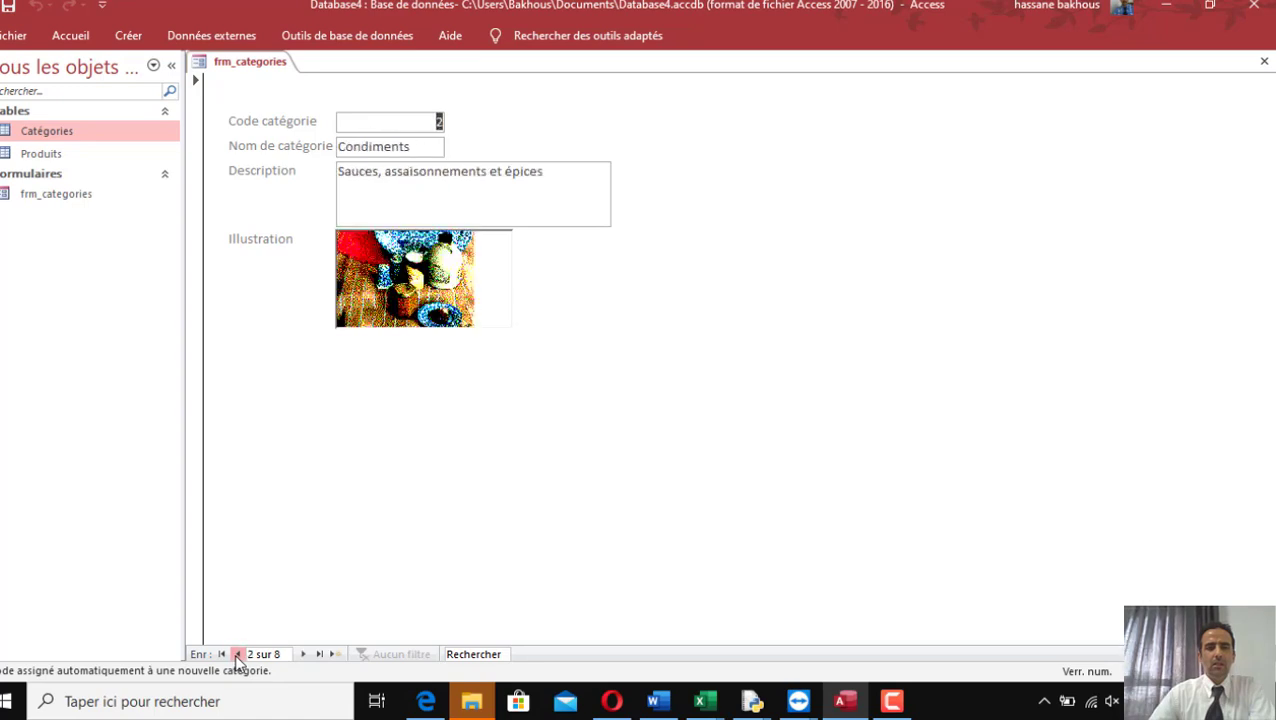
pyautogui.click(238, 654)
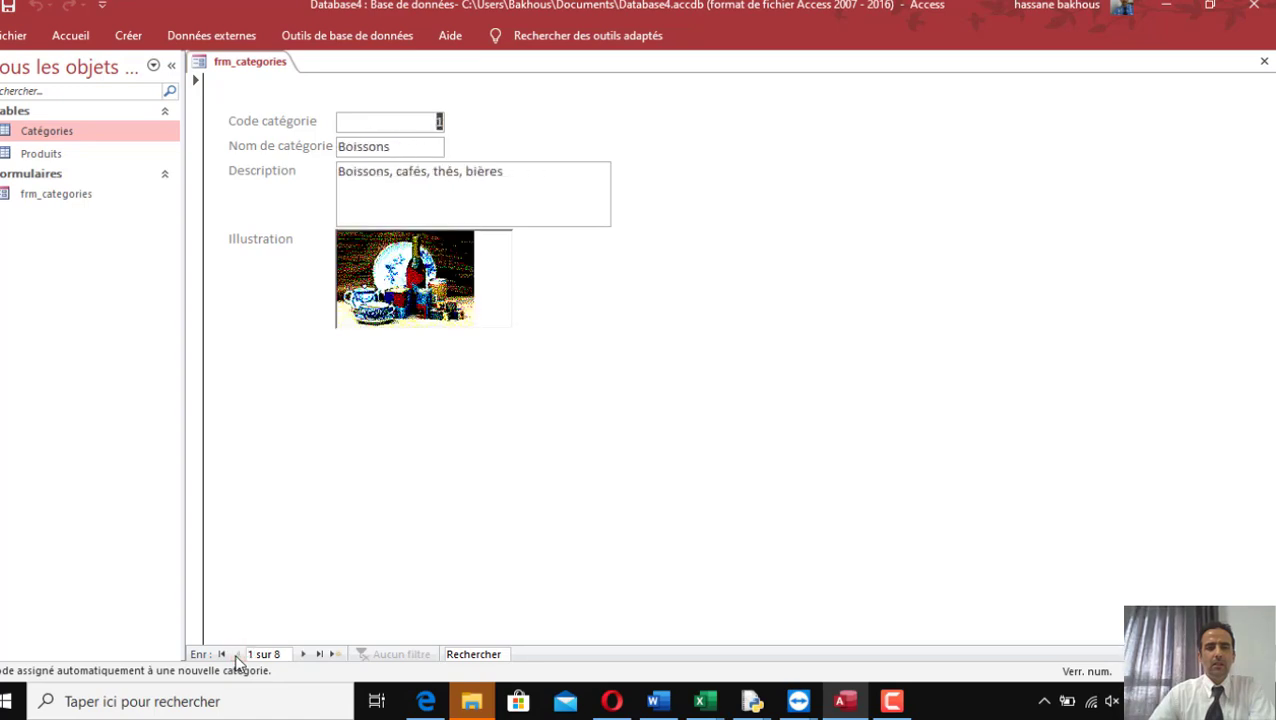
# - Return frm_categories to design view and clear the selection of the Illustration frame
pyautogui.click(129, 44)
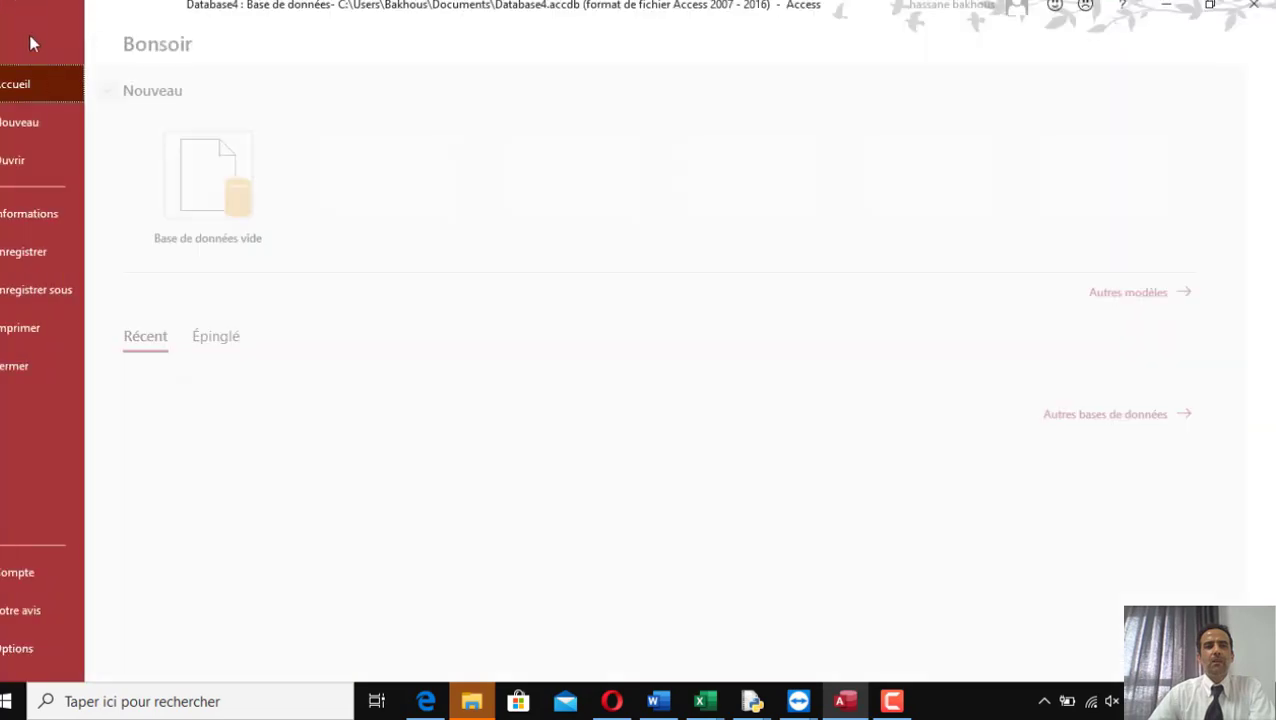
pyautogui.click(20, 36)
pyautogui.click(18, 44)
pyautogui.click(69, 42)
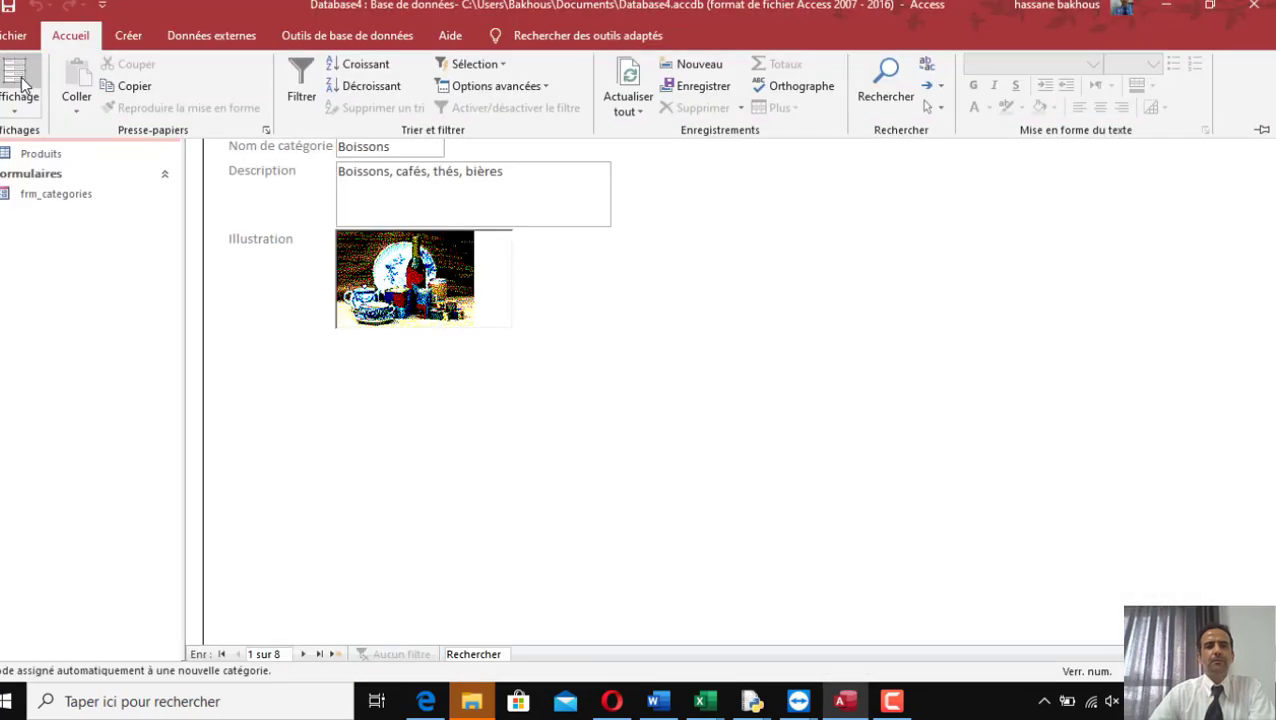
pyautogui.click(22, 116)
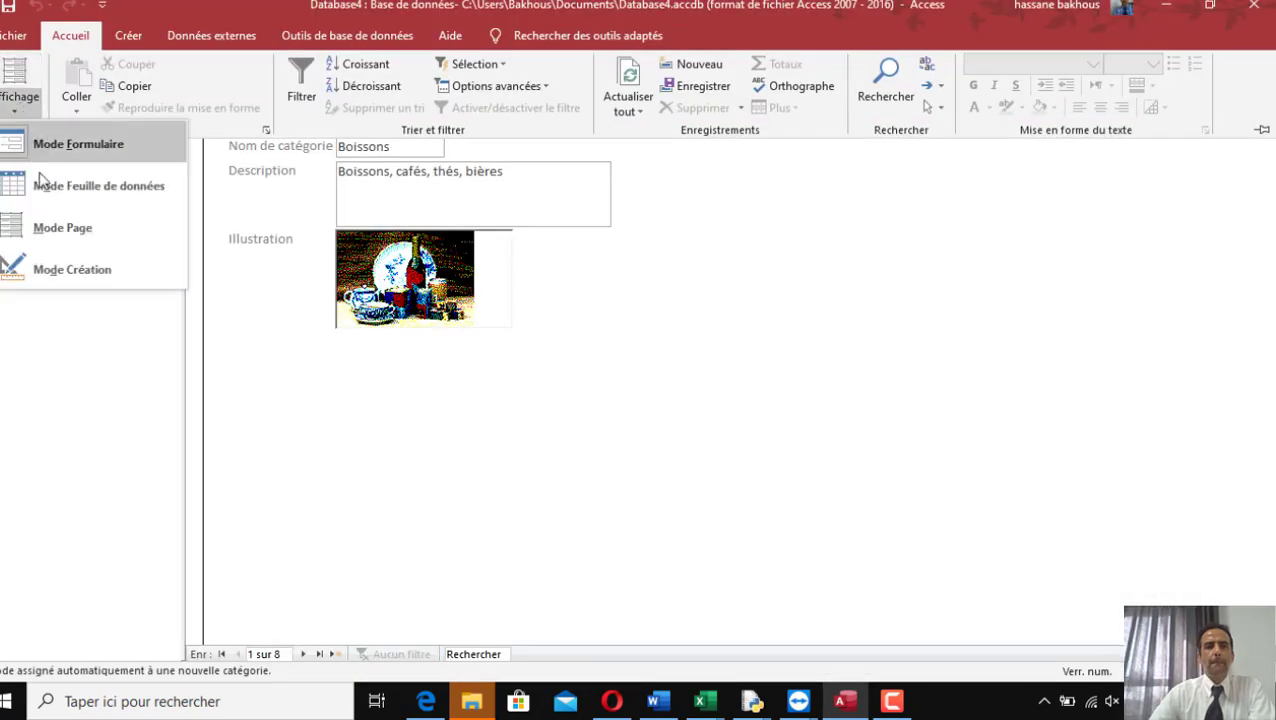
pyautogui.click(81, 269)
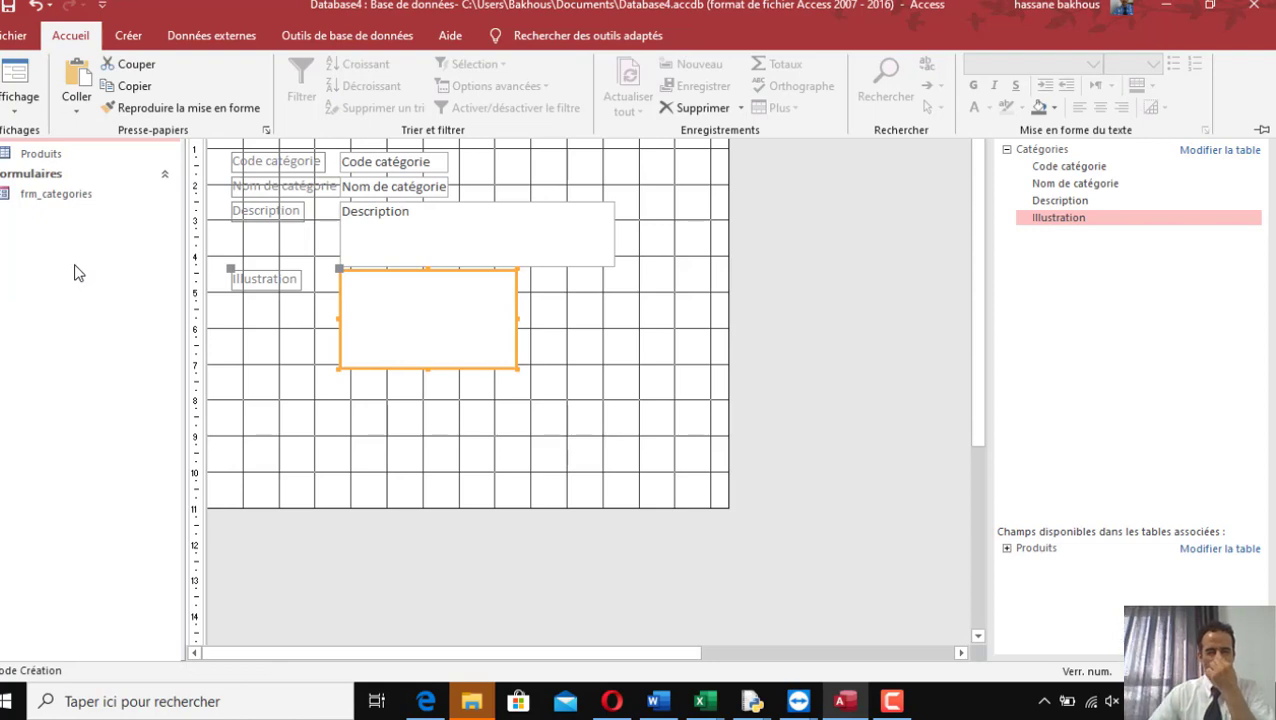
pyautogui.click(613, 415)
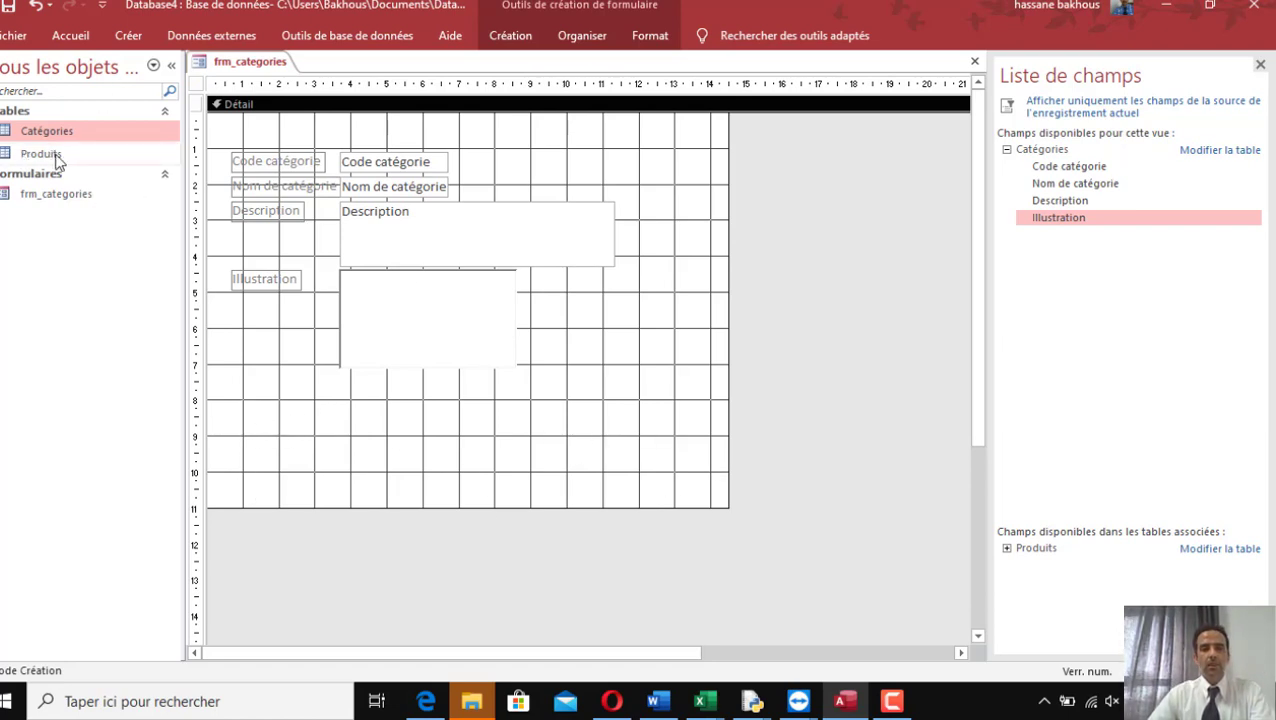
# - Insert the Produits table as a subform below the Illustration frame, keeping the subform wizard clear of the form's fields
pyautogui.moveTo(57, 160); pyautogui.dragTo(266, 406)
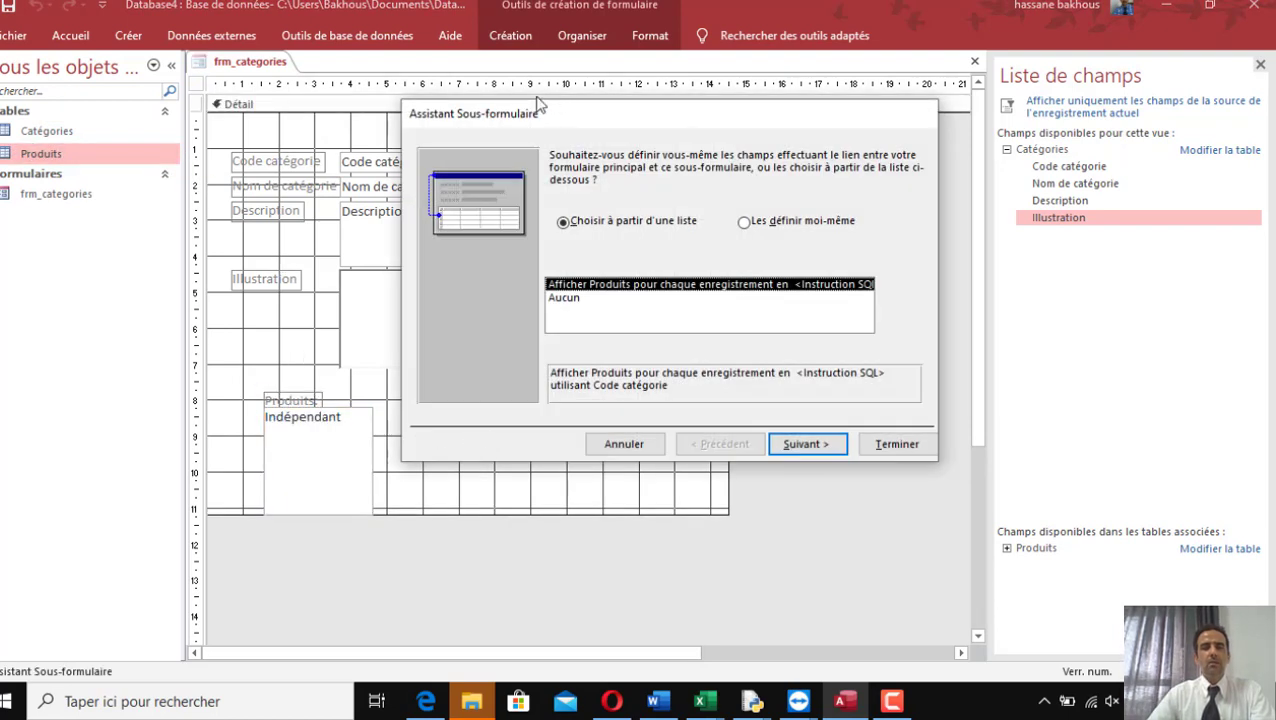
pyautogui.moveTo(479, 121); pyautogui.dragTo(393, 141)
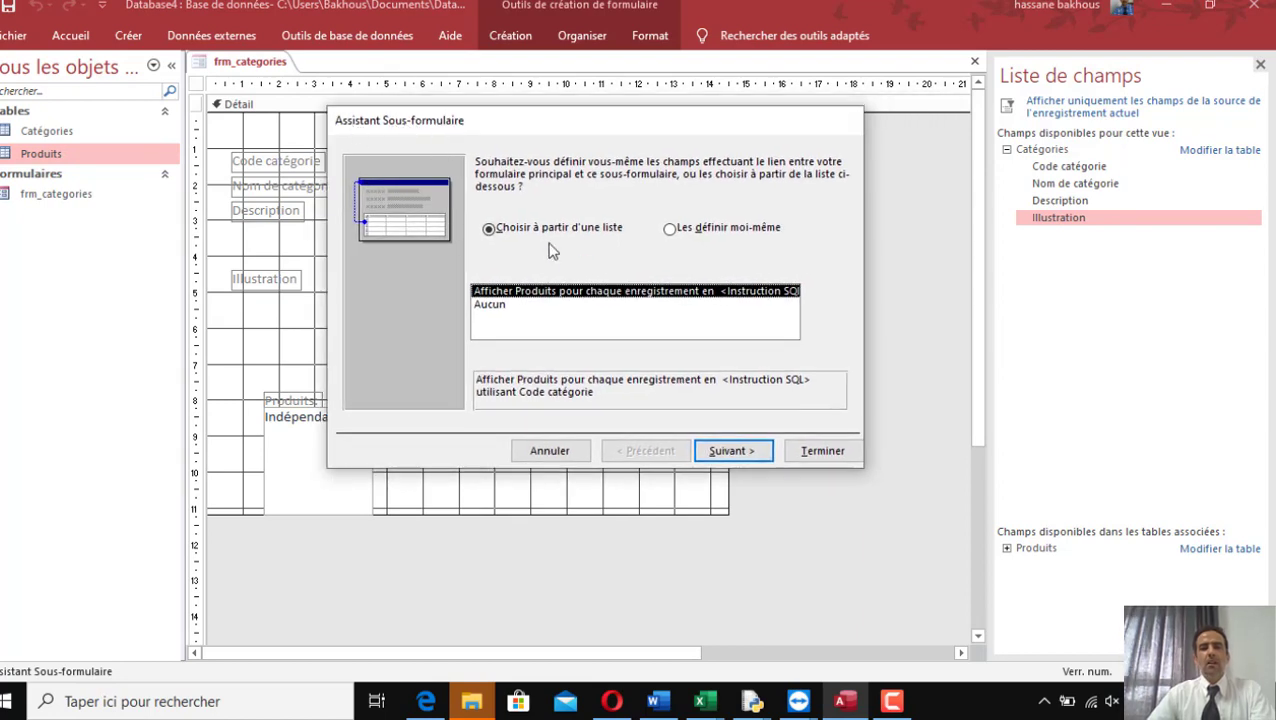
pyautogui.moveTo(518, 126); pyautogui.dragTo(821, 115)
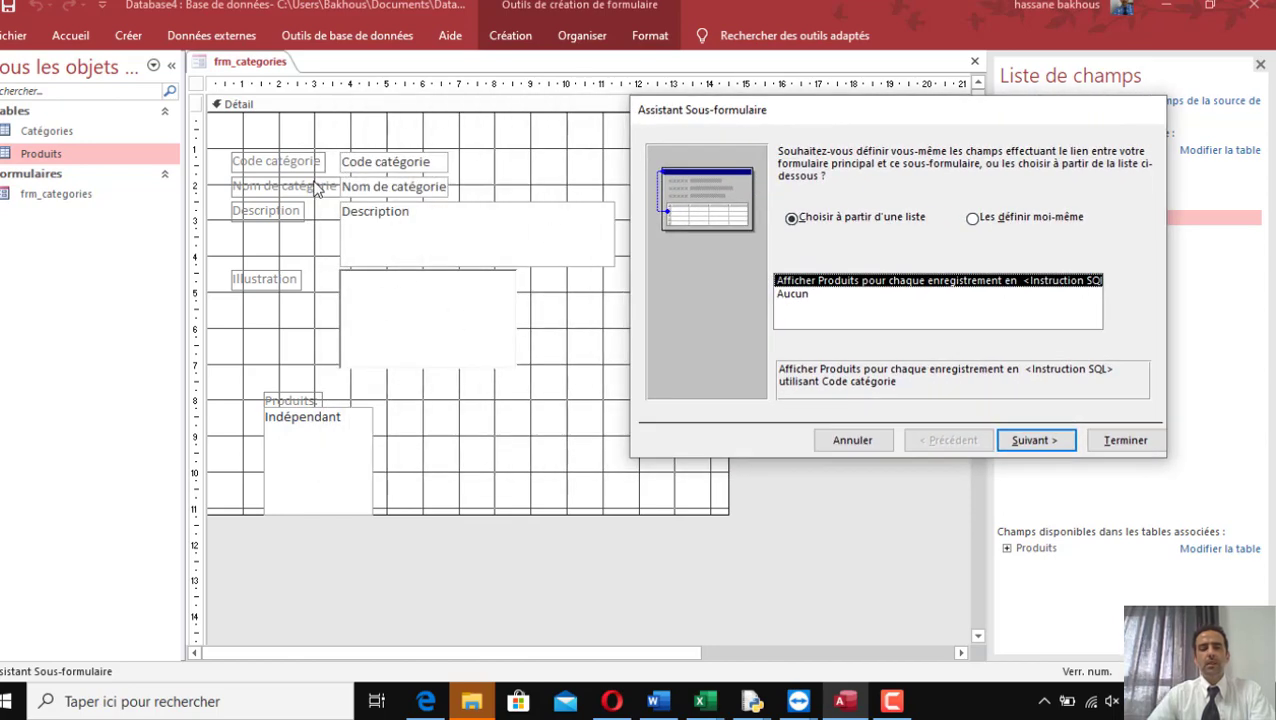
pyautogui.moveTo(805, 110); pyautogui.dragTo(585, 102)
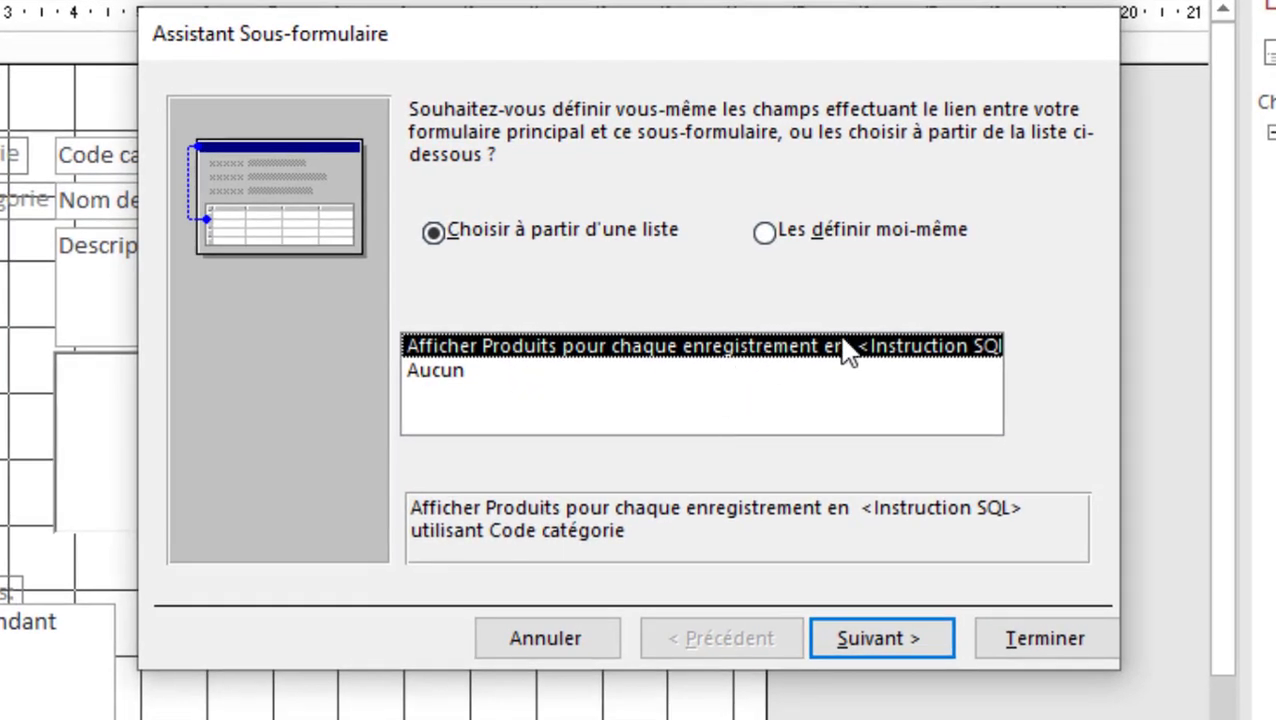
# - Define the subform link manually as Code catégorie to Code catégorie and finish the subform as Produits sous-formulaire
pyautogui.click(777, 236)
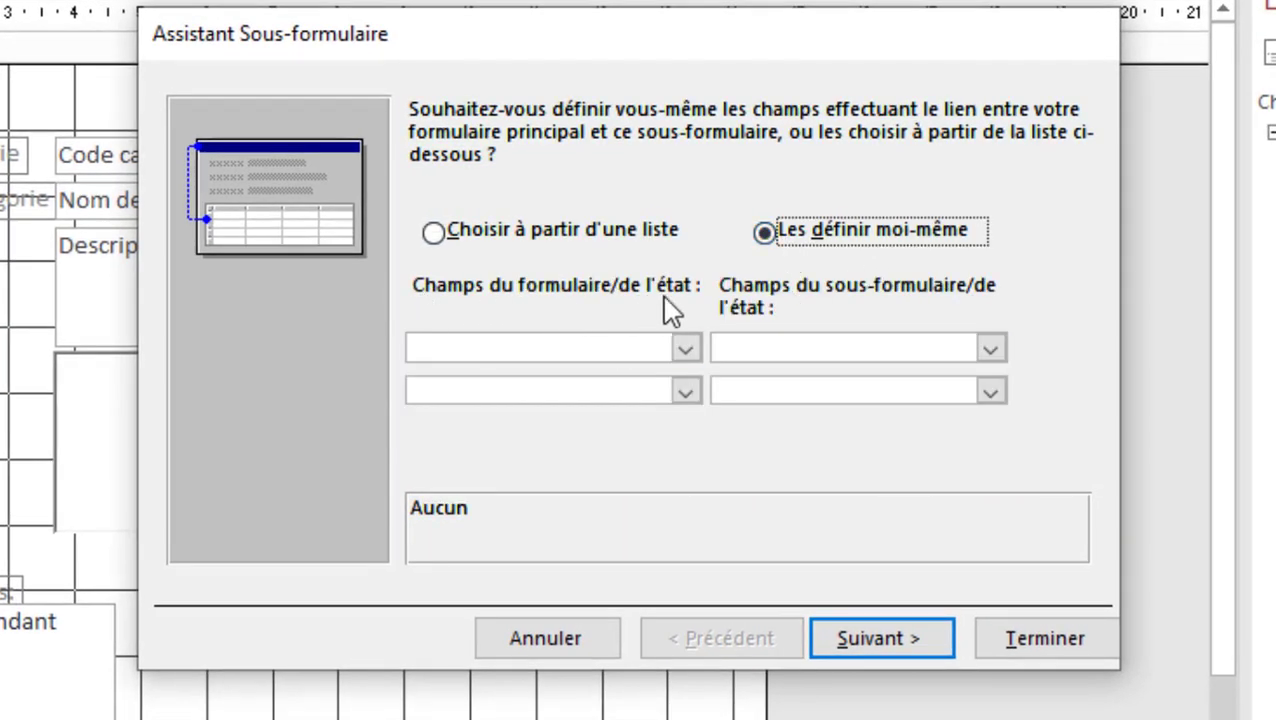
pyautogui.click(687, 349)
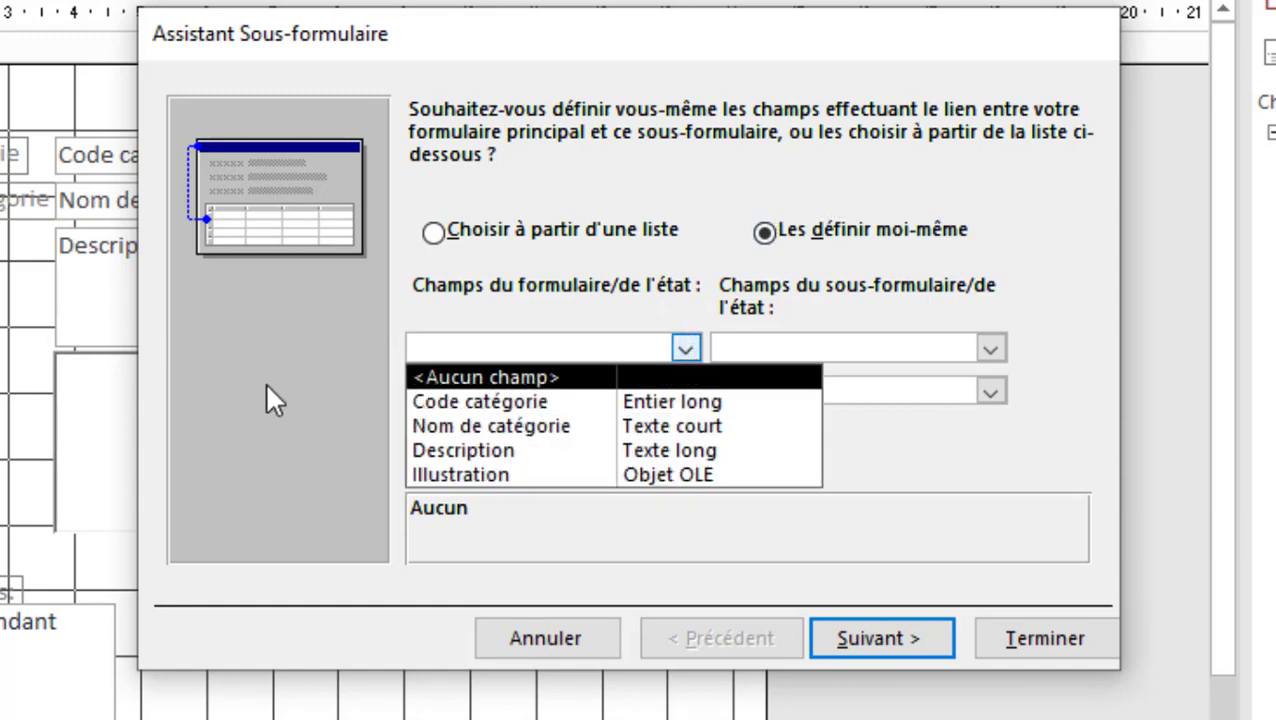
pyautogui.click(538, 401)
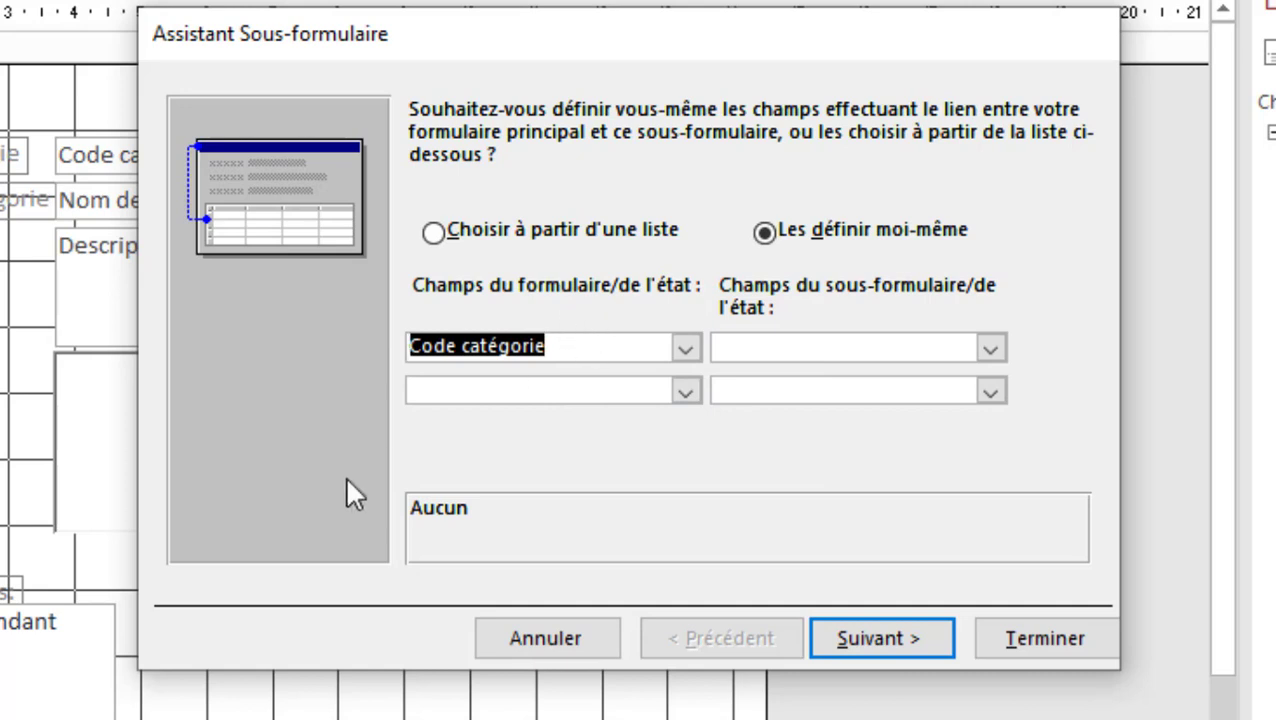
pyautogui.click(991, 349)
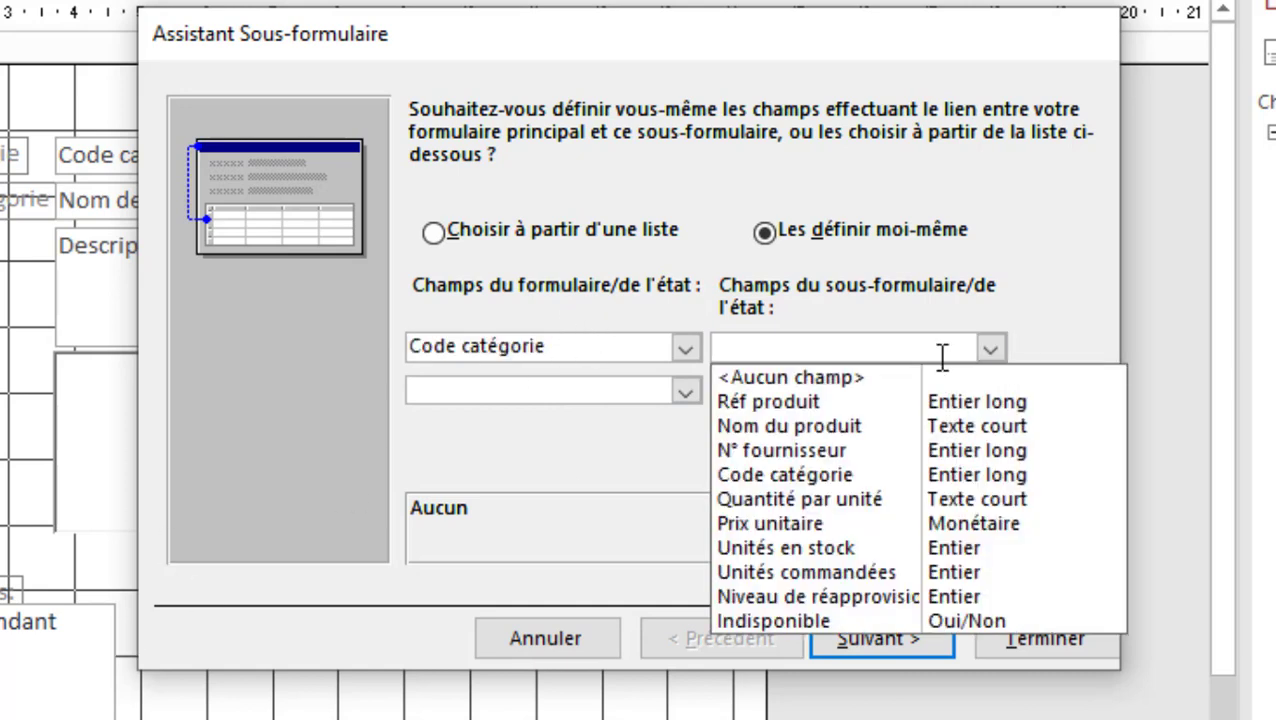
pyautogui.click(858, 475)
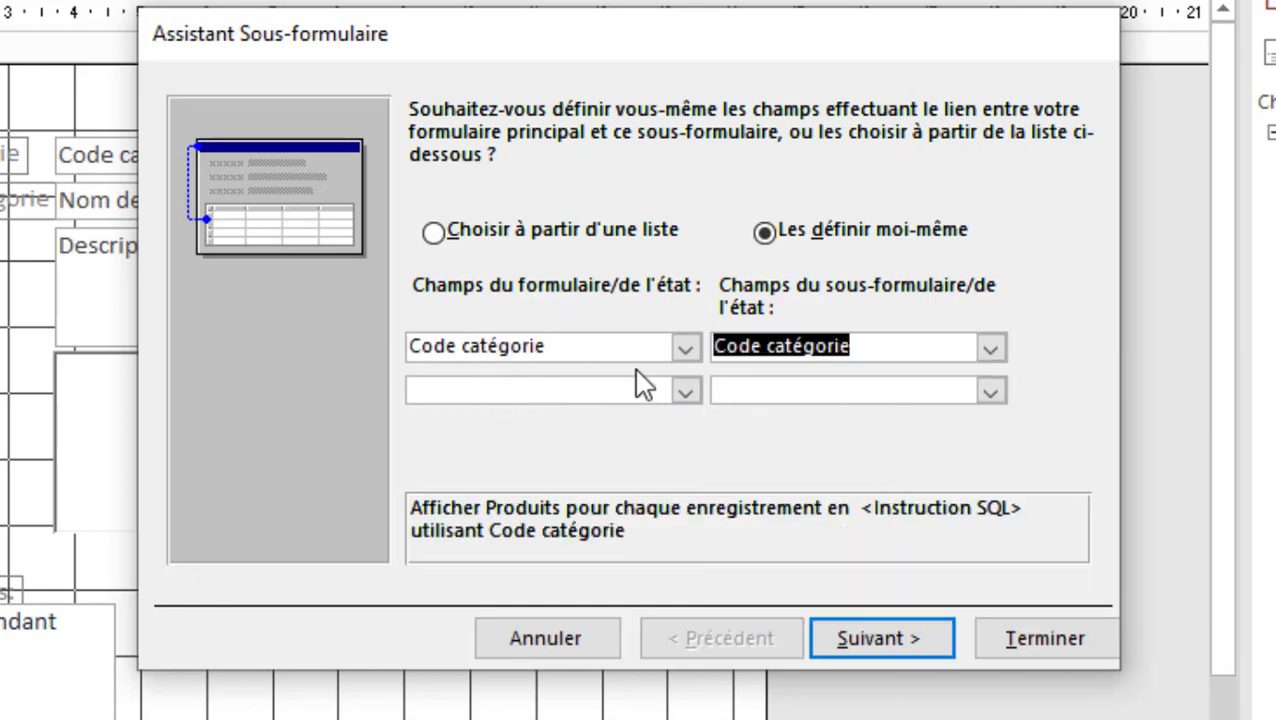
pyautogui.click(845, 634)
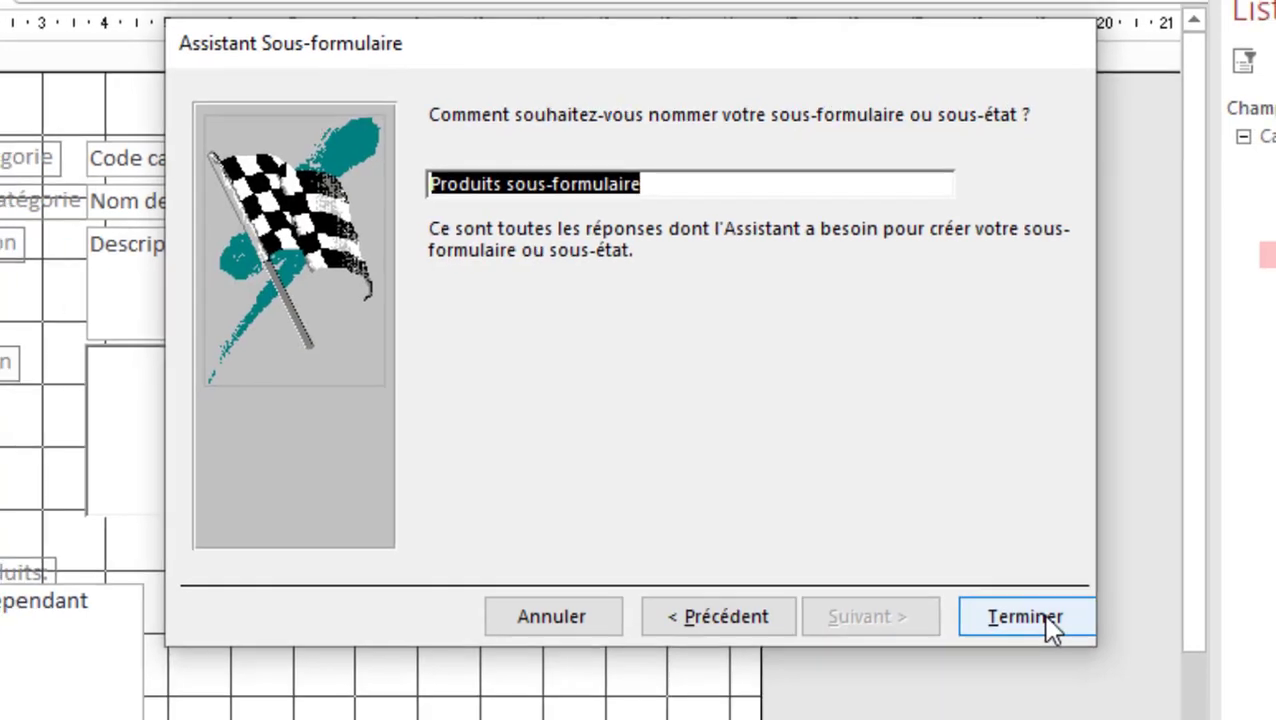
pyautogui.click(1043, 614)
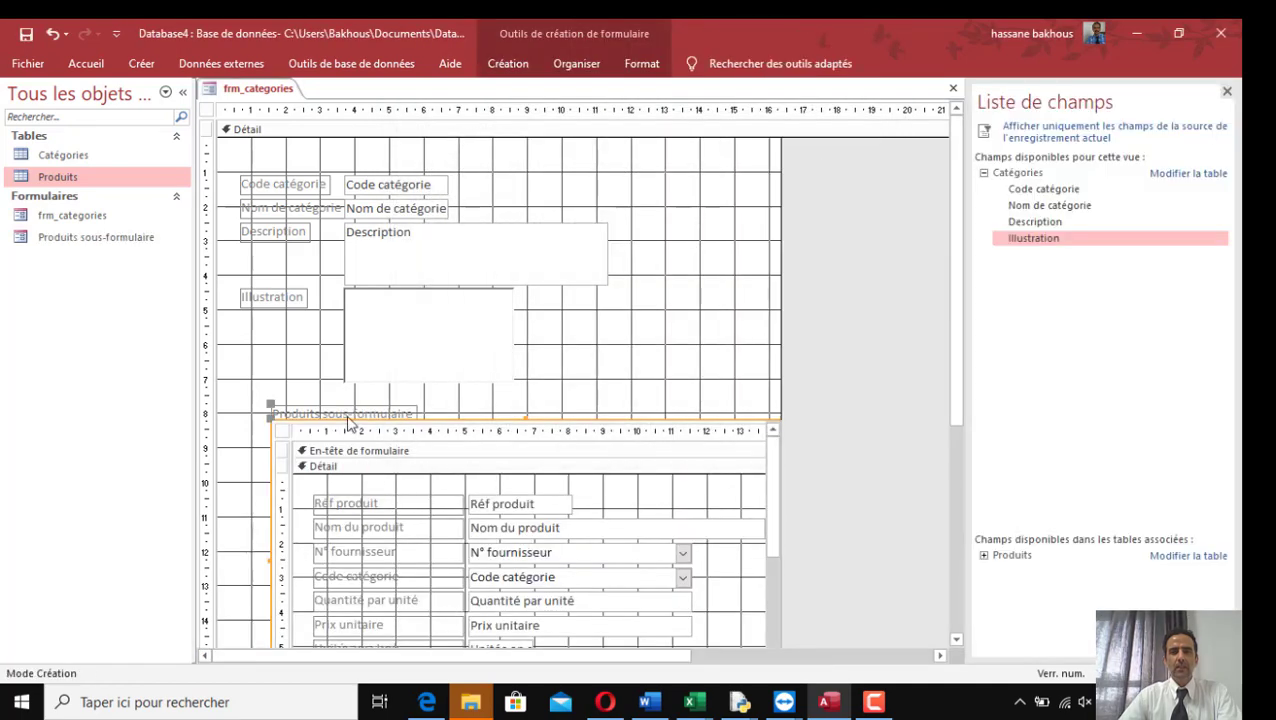
# - Move the Produits subform up and to the left, directly below the Illustration frame
pyautogui.click(451, 418)
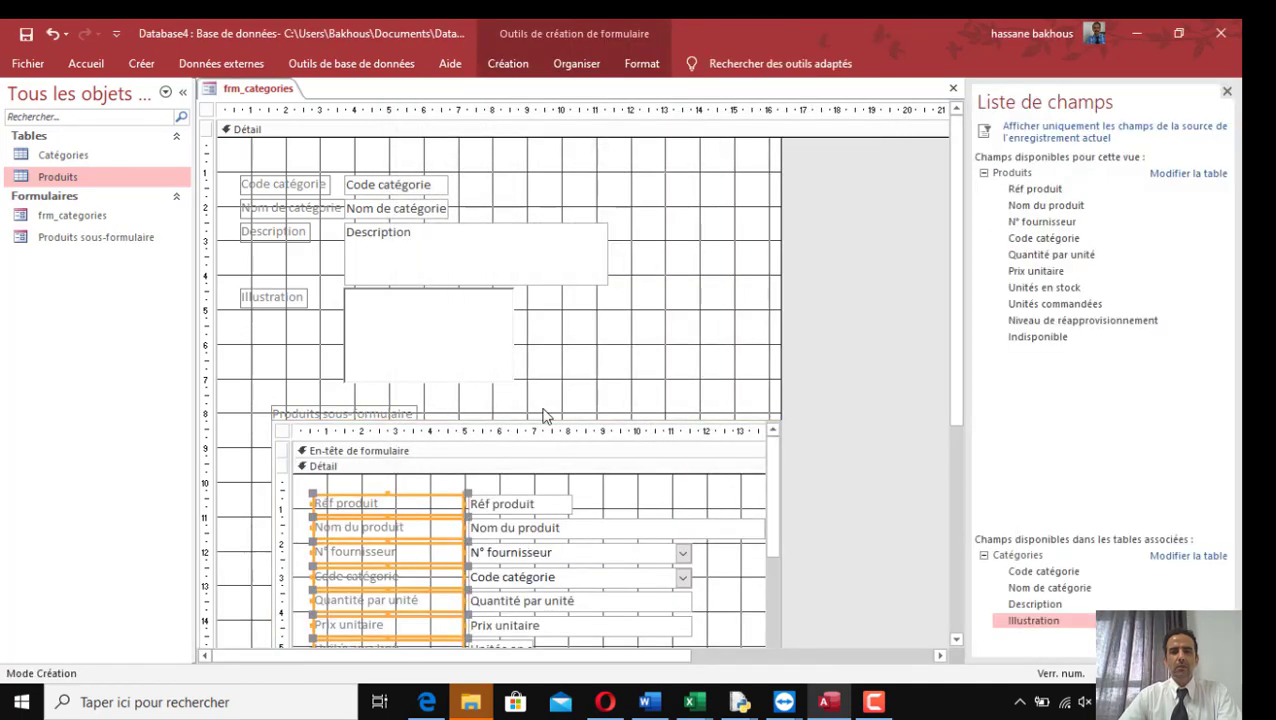
pyautogui.click(553, 394)
pyautogui.moveTo(569, 420); pyautogui.dragTo(527, 401)
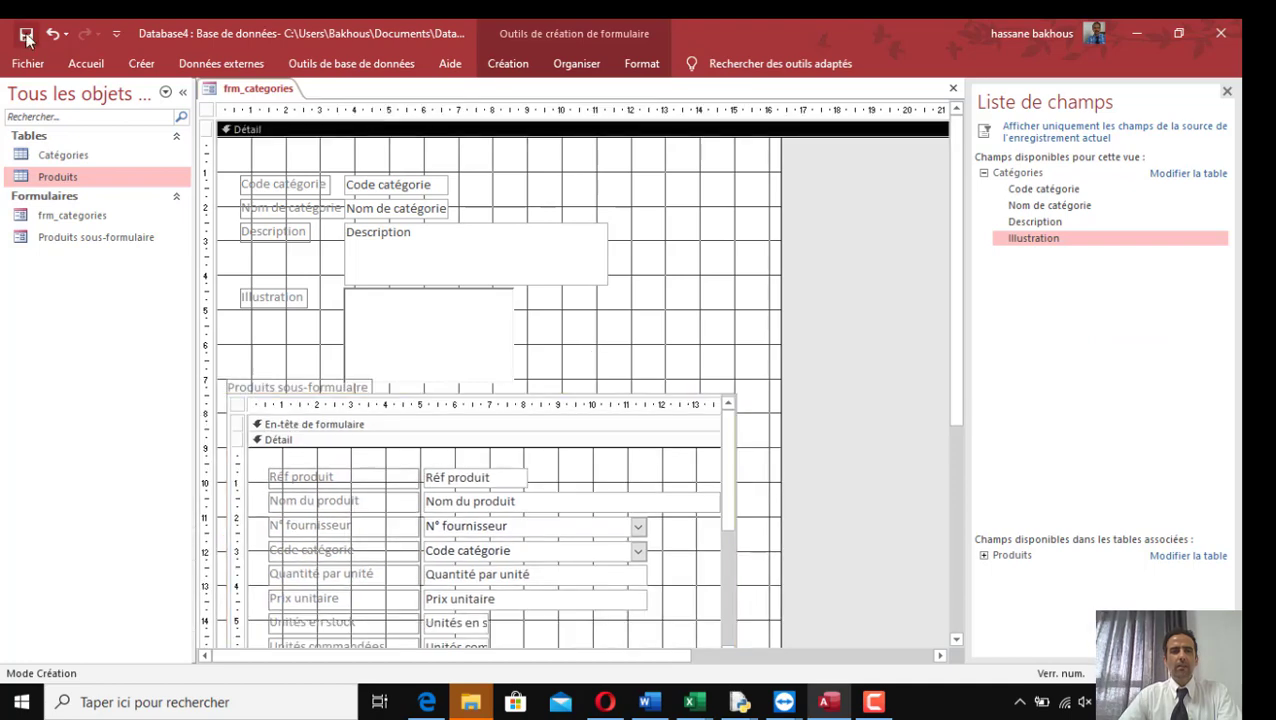
# - Show frm_categories in form view and browse forward through the categories to the seventh one, Produits secs
pyautogui.click(87, 66)
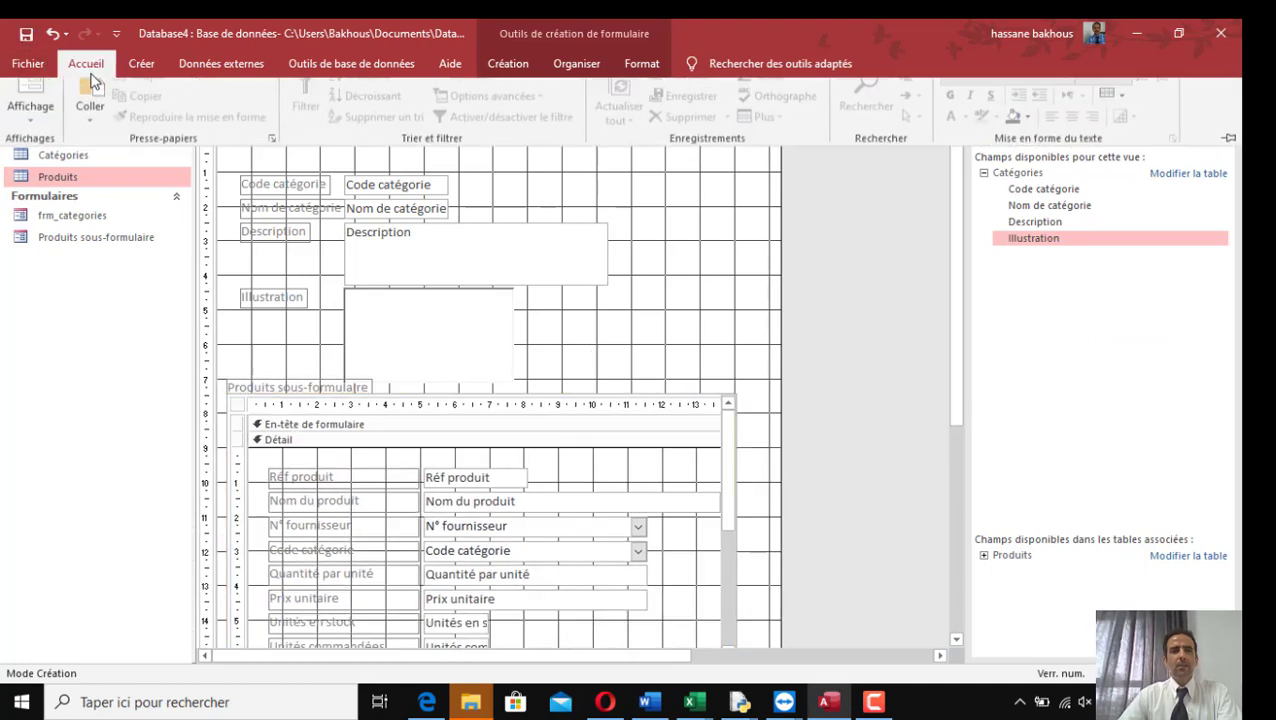
pyautogui.click(30, 95)
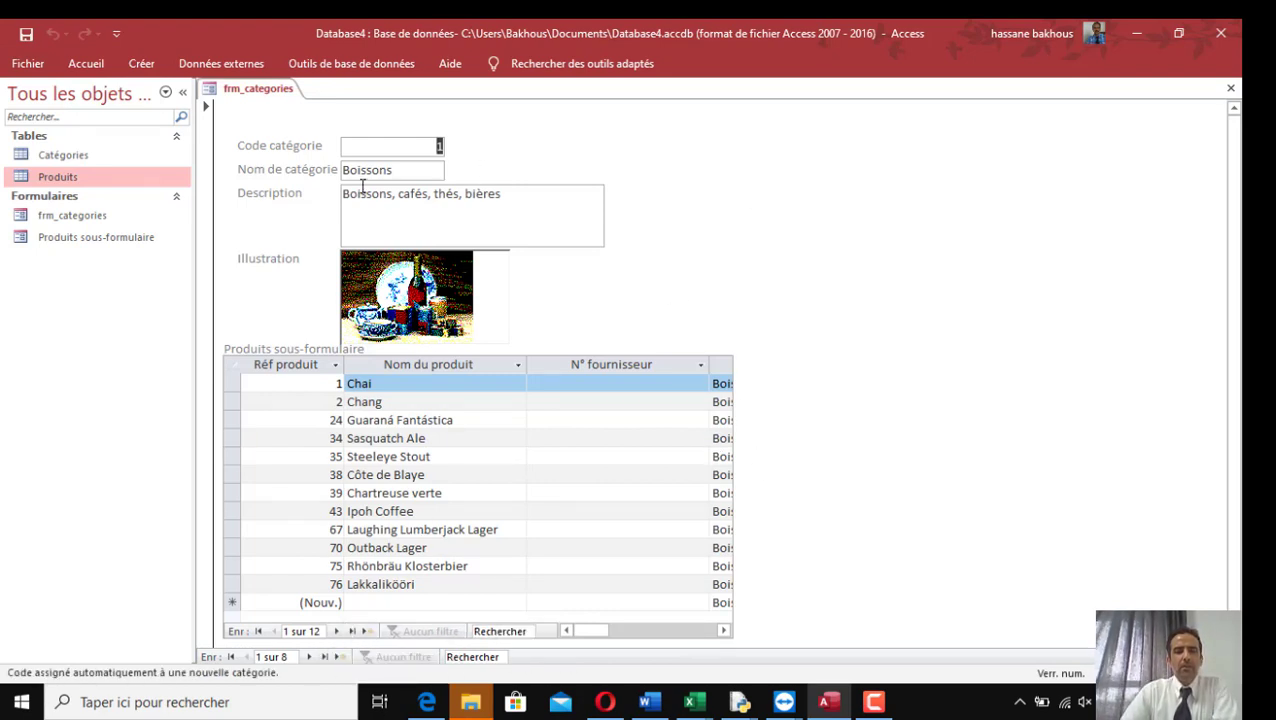
pyautogui.click(310, 657)
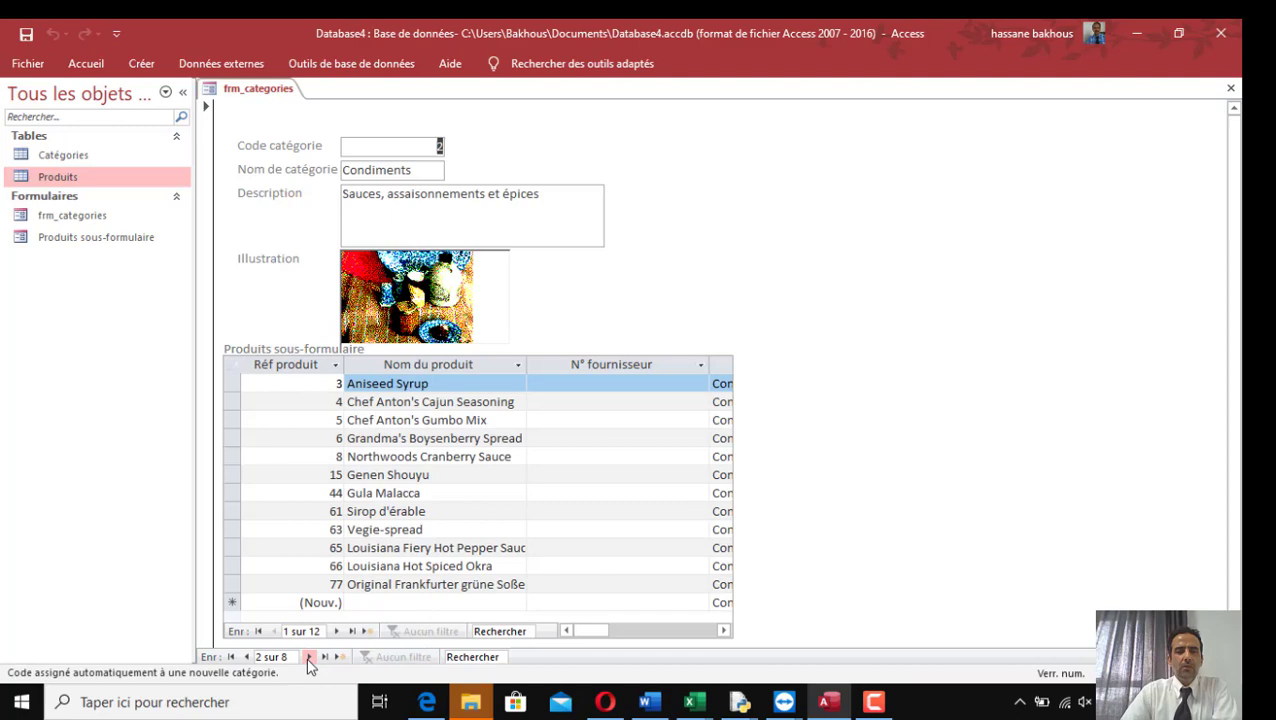
pyautogui.click(310, 657)
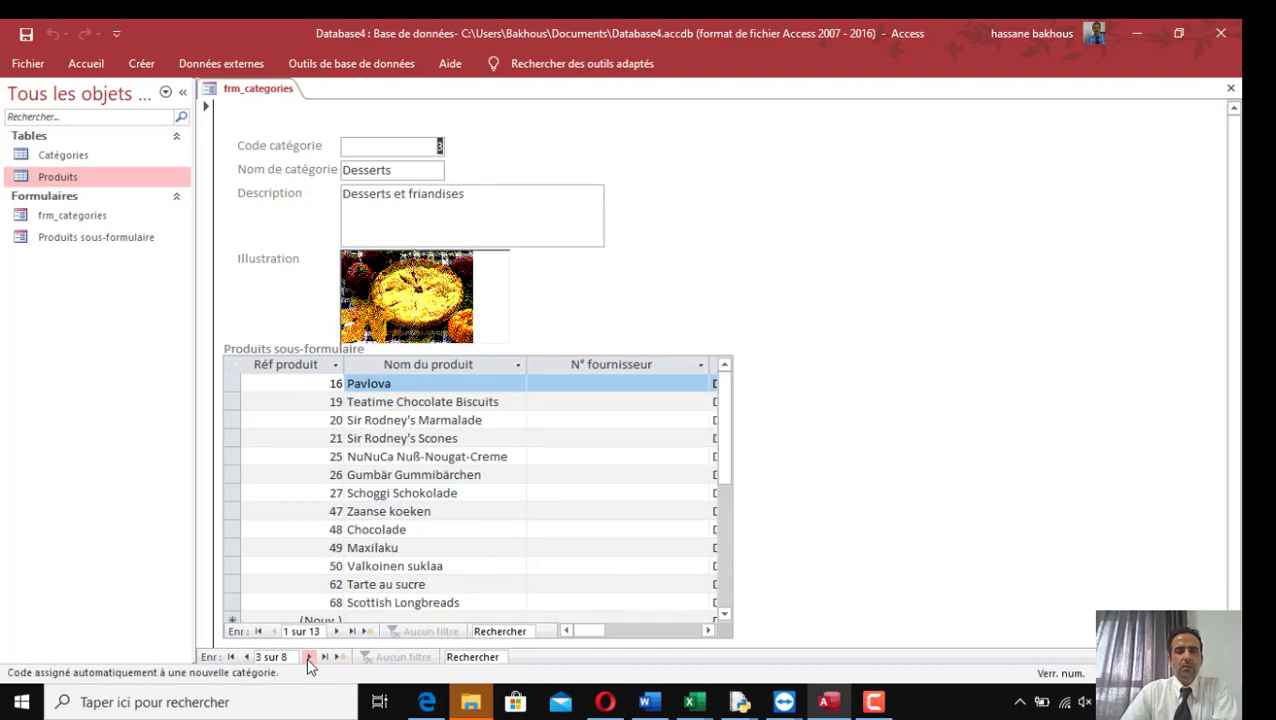
pyautogui.click(310, 657)
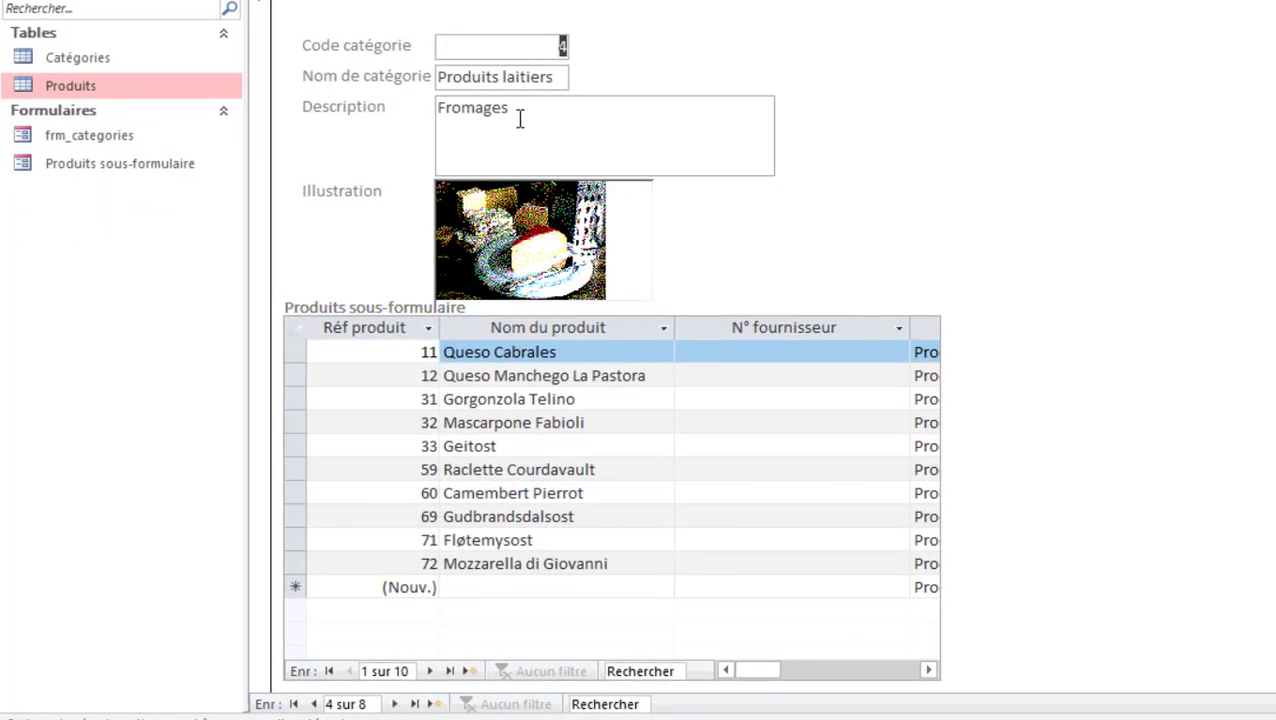
pyautogui.click(396, 704)
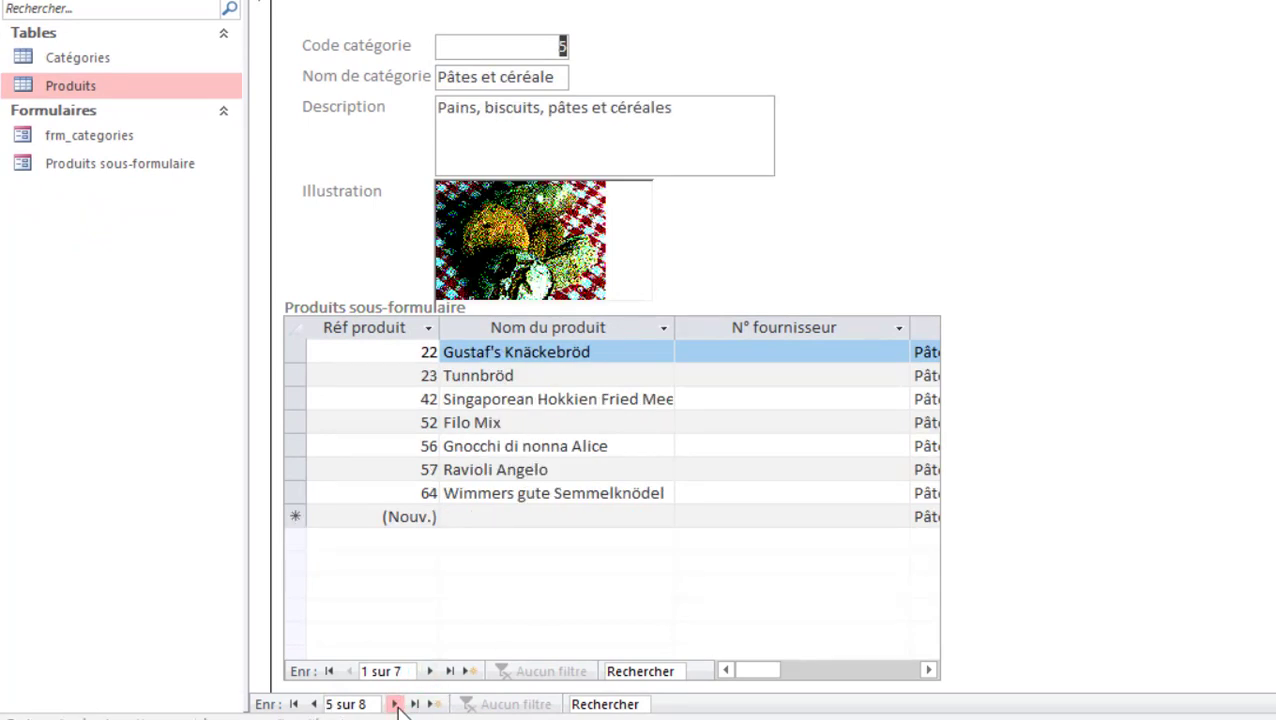
pyautogui.click(396, 704)
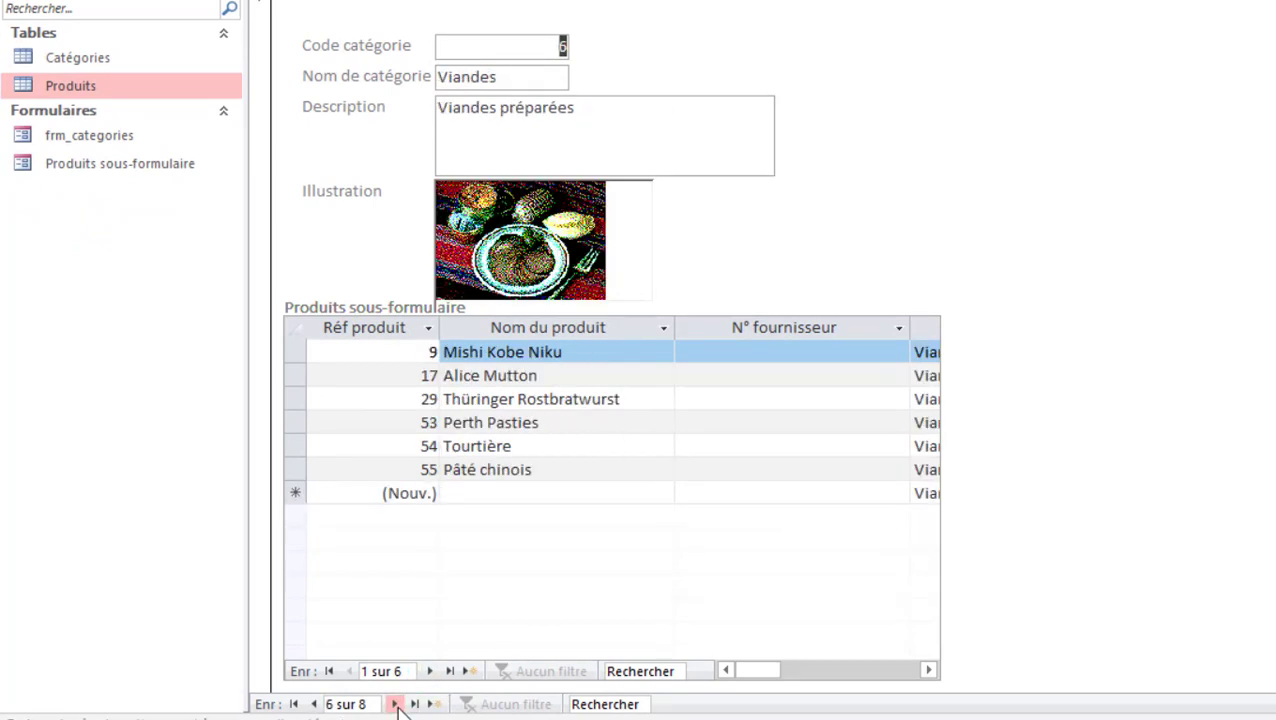
pyautogui.click(396, 704)
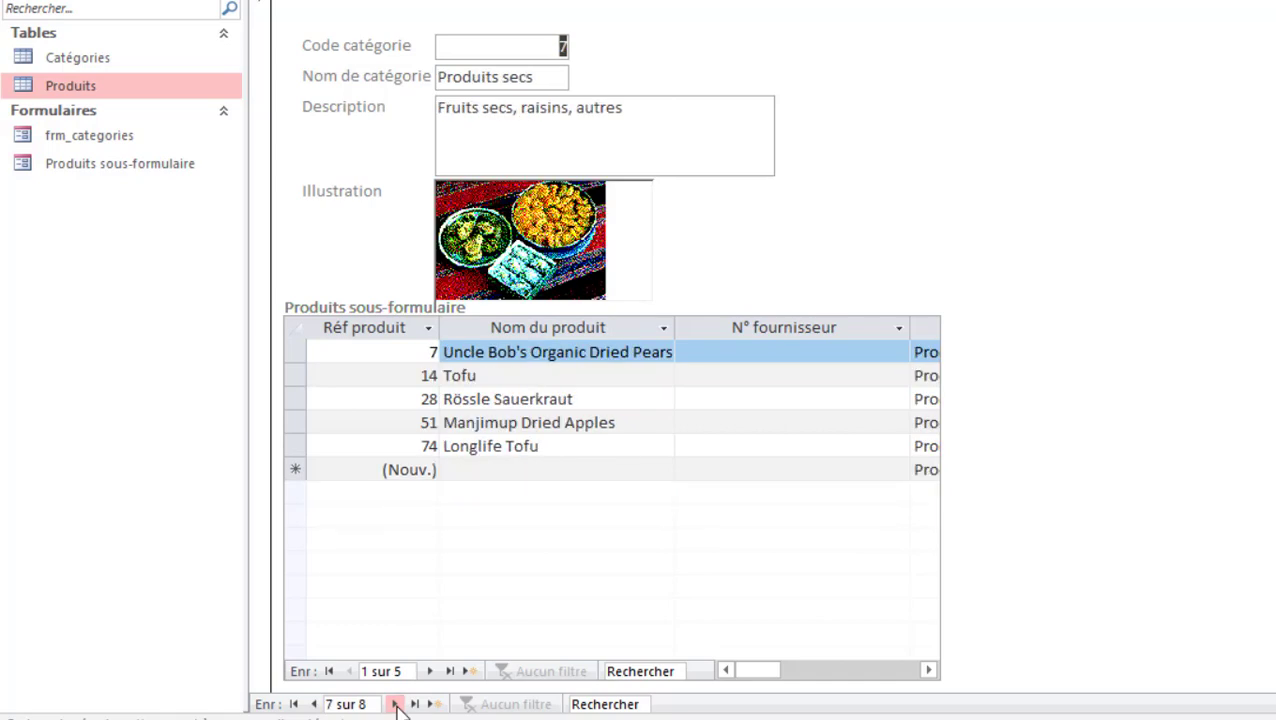
# - Narrow the N° fournisseur column in the Produits subform to about half its width
pyautogui.moveTo(780, 671); pyautogui.dragTo(686, 683)
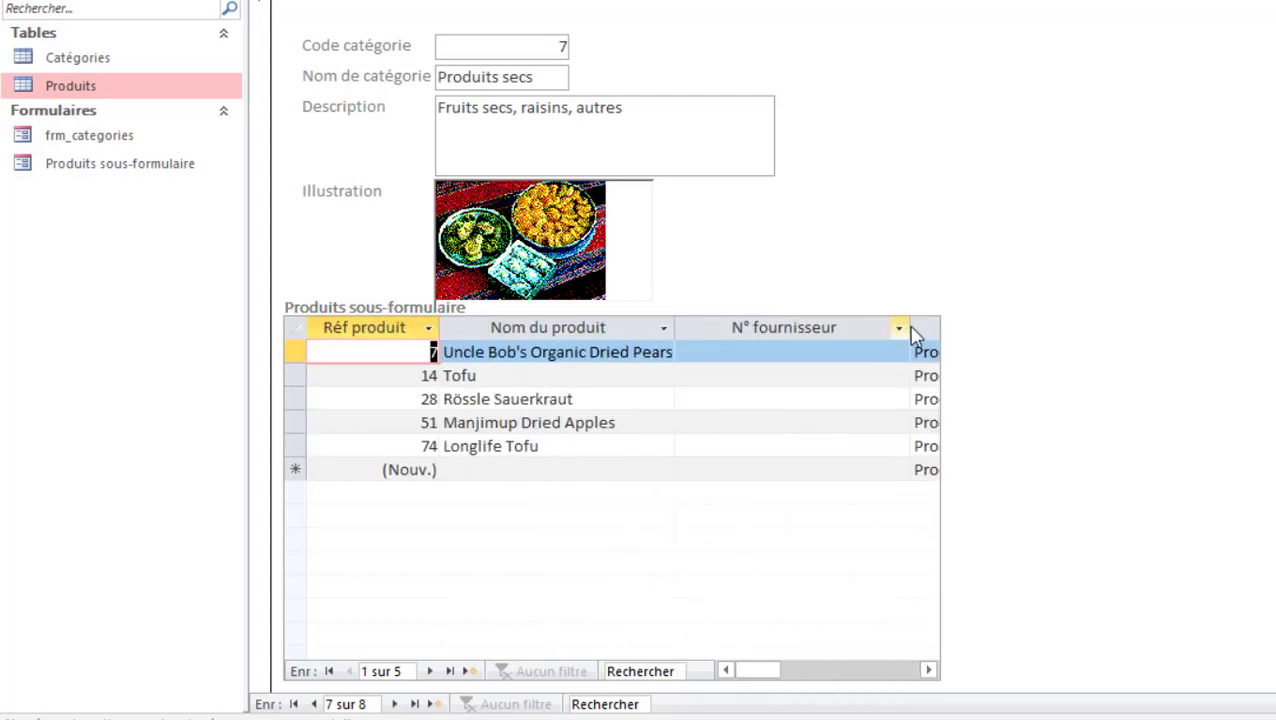
pyautogui.click(909, 329)
pyautogui.click(908, 328)
pyautogui.click(813, 345)
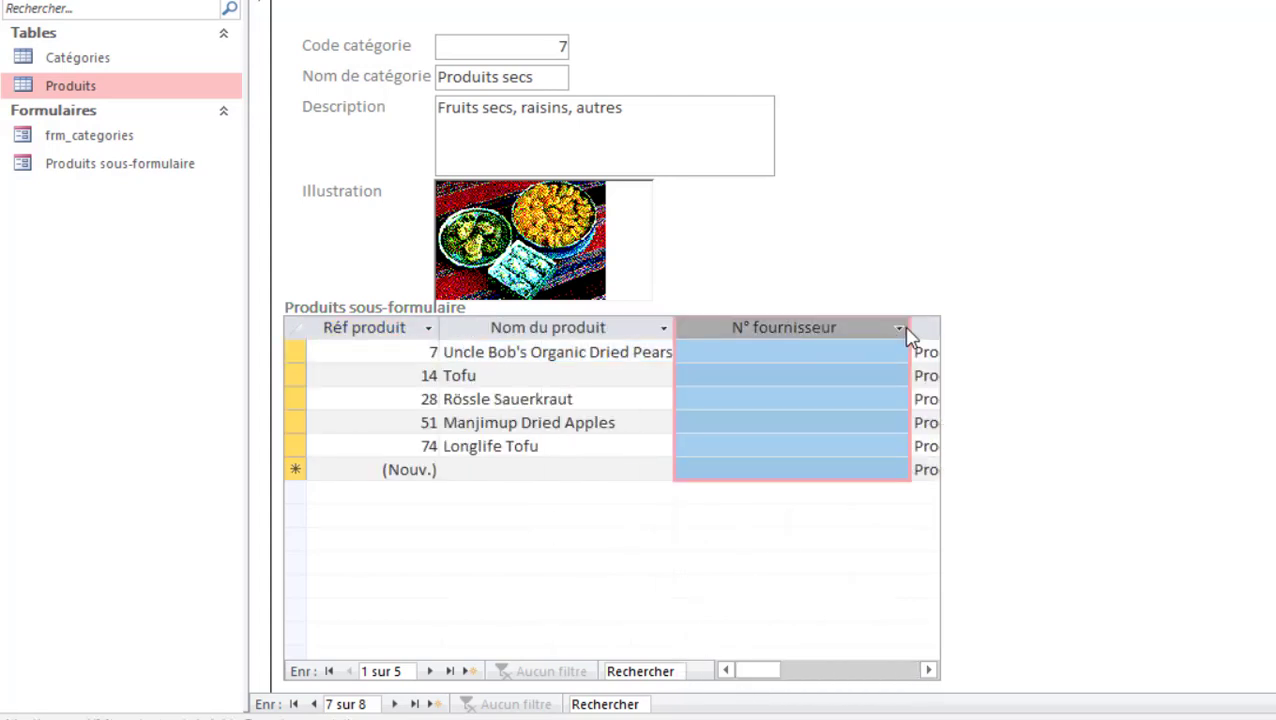
pyautogui.moveTo(909, 330); pyautogui.dragTo(792, 345)
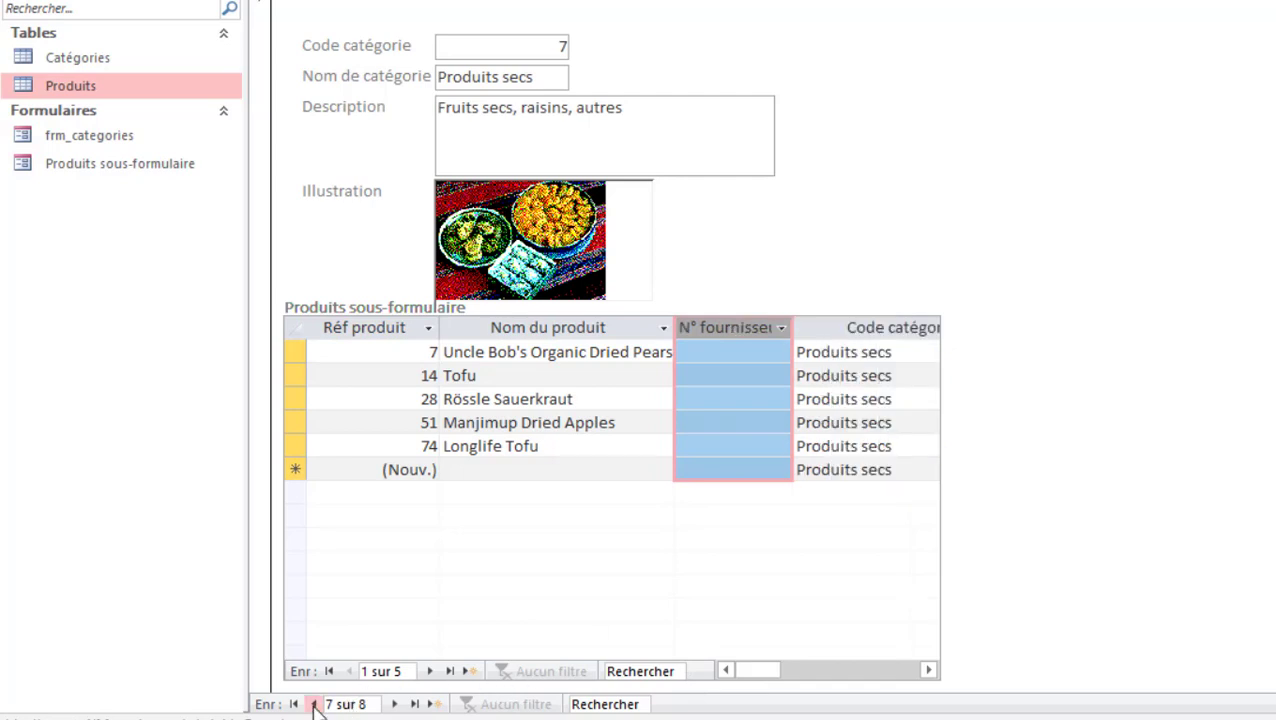
# - Browse back to the fourth category, Produits laitiers, and examine the N° fournisseur cells of its second and third products
pyautogui.click(314, 704)
pyautogui.click(314, 704)
pyautogui.click(314, 704)
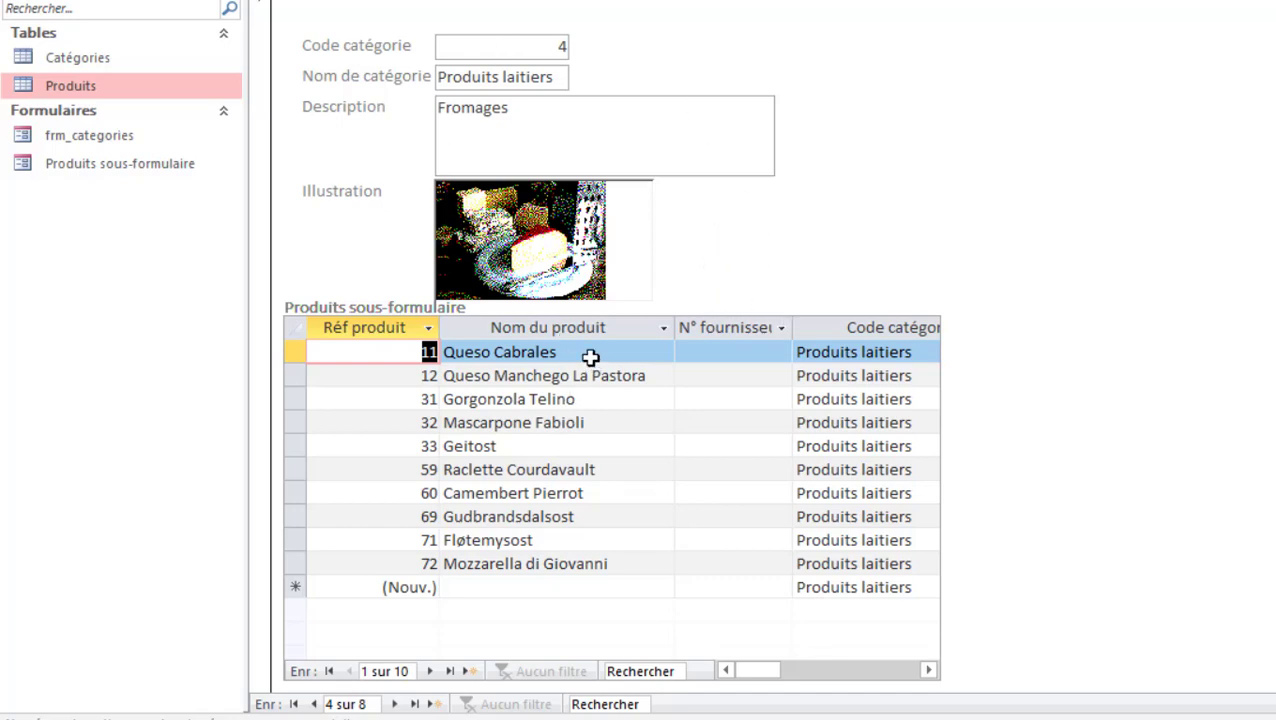
pyautogui.click(735, 375)
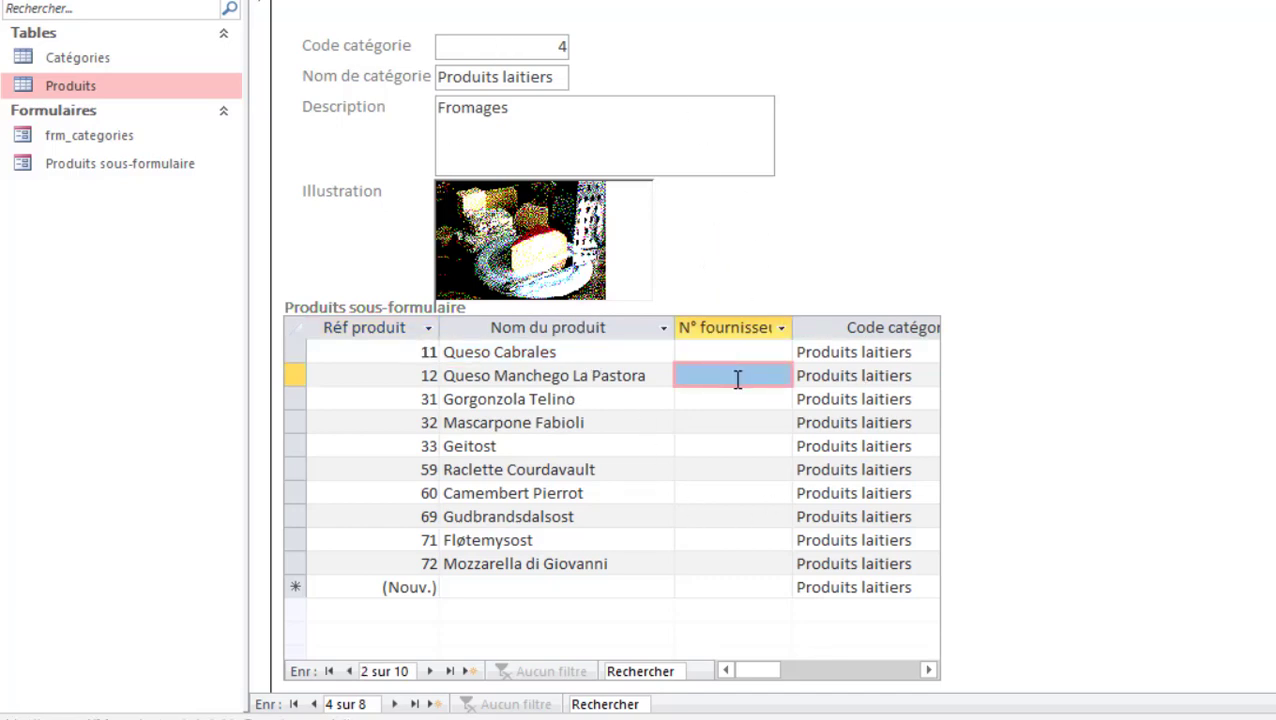
pyautogui.click(780, 376)
pyautogui.click(780, 376)
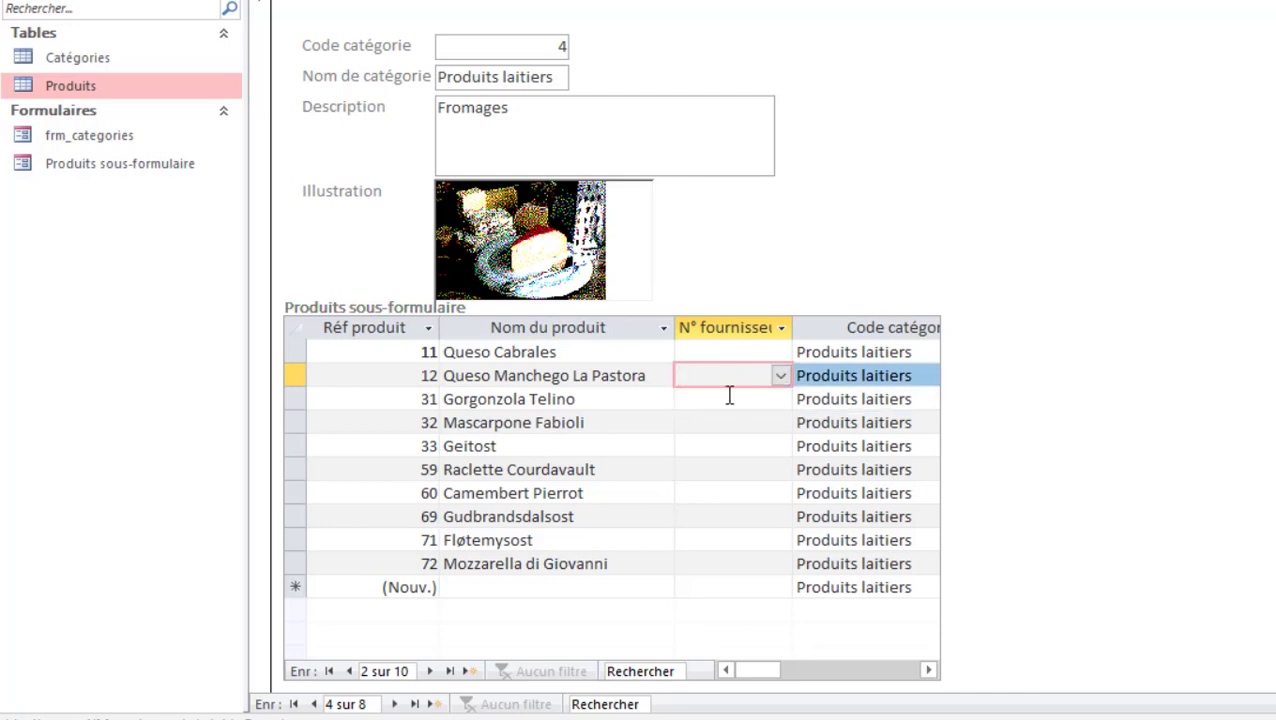
pyautogui.click(730, 400)
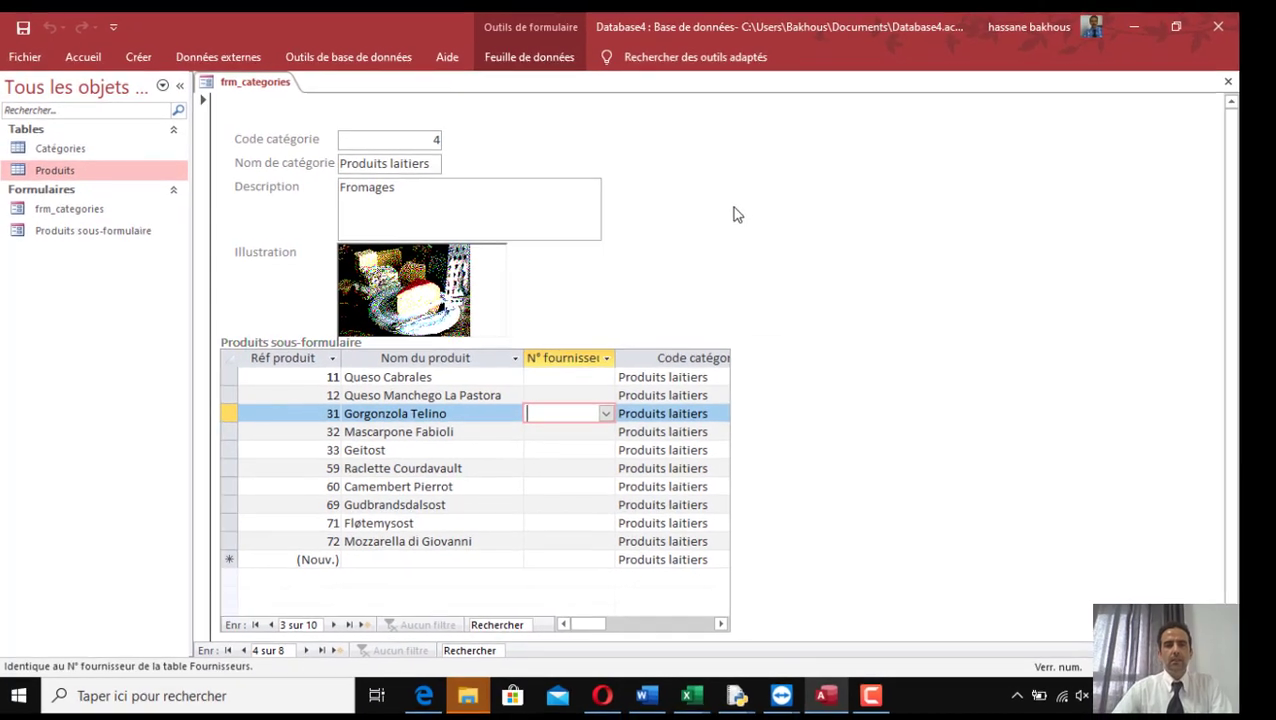
# - Check the frm_categories layout in design view and return to form view
pyautogui.rightClick(890, 156)
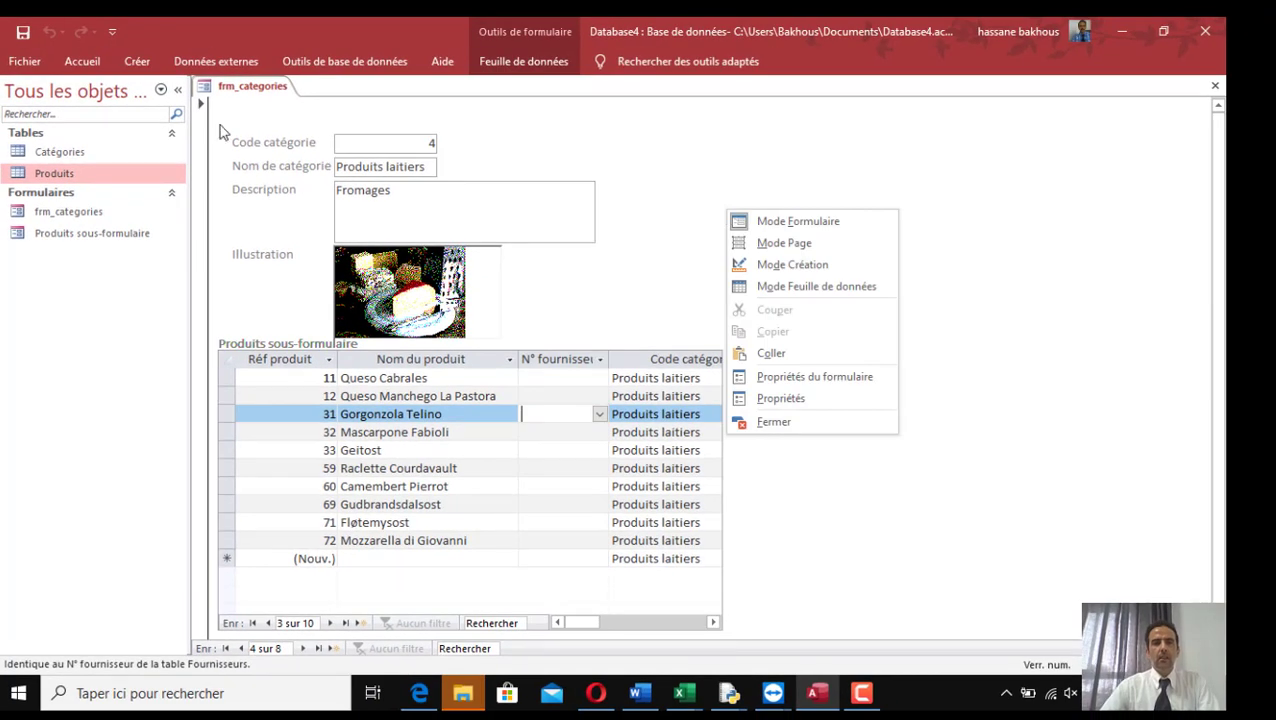
pyautogui.click(801, 265)
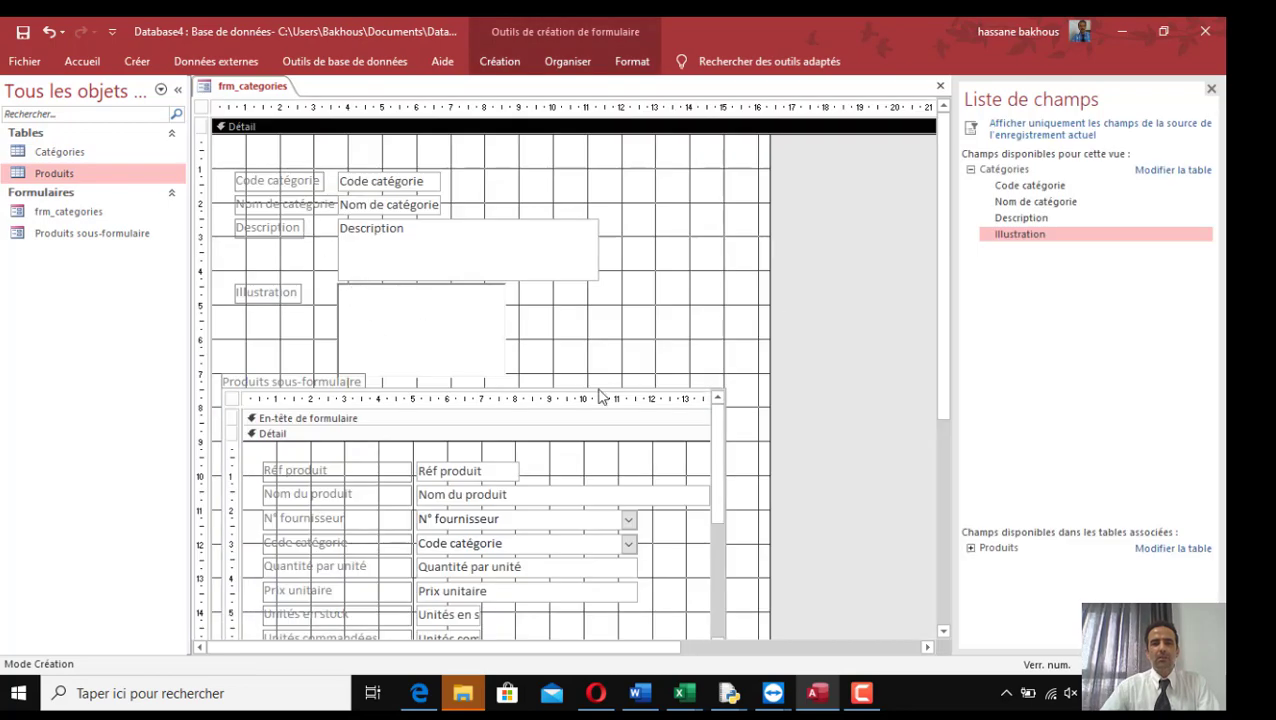
pyautogui.click(846, 361)
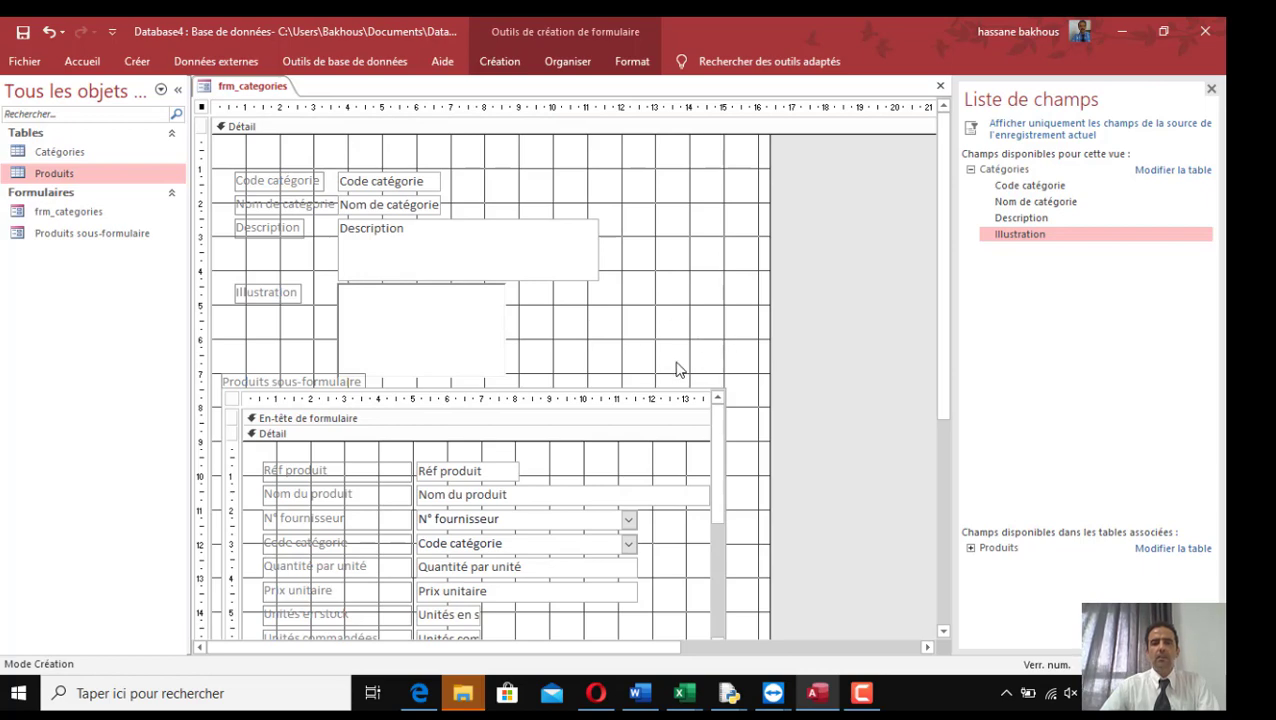
pyautogui.moveTo(944, 385)
pyautogui.mouseDown()
pyautogui.moveTo(948, 555)
pyautogui.moveTo(955, 392)
pyautogui.mouseUp()
pyautogui.click(83, 61)
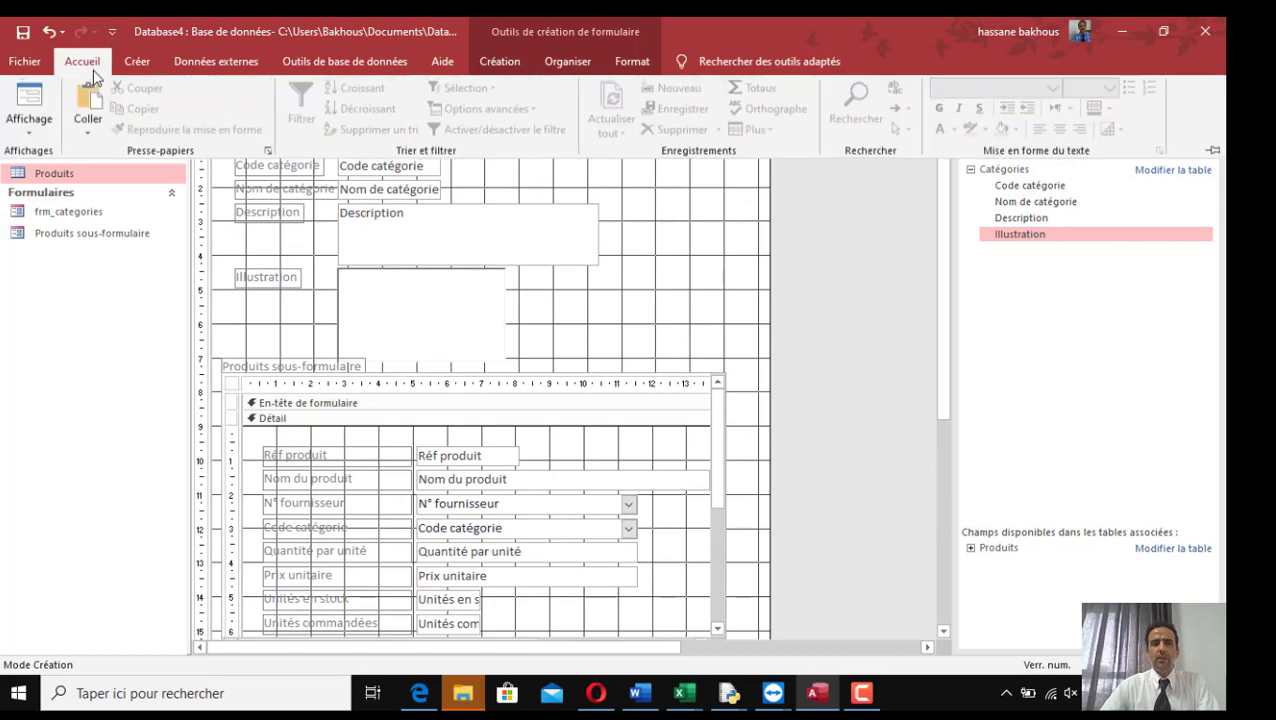
pyautogui.click(30, 108)
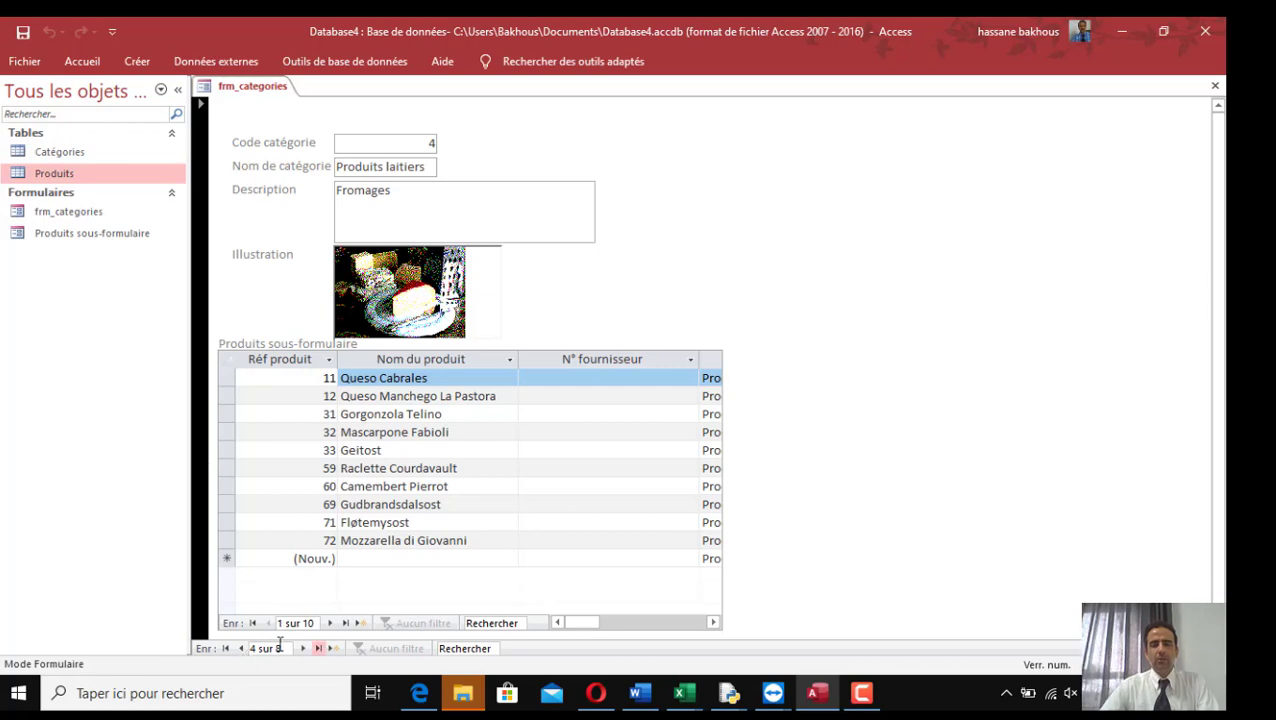
# - Open the form properties of frm_categories in design view and set Afficher sélecteur to Non
pyautogui.click(863, 271)
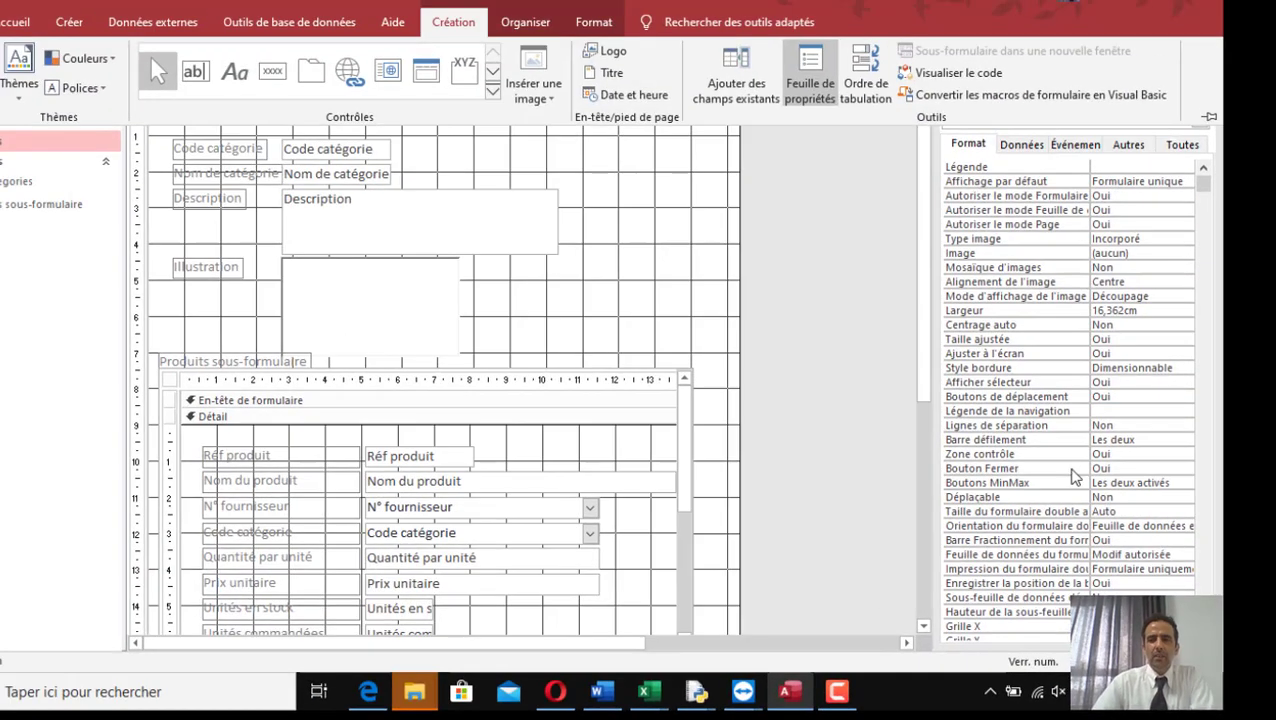
pyautogui.click(1063, 459)
pyautogui.scroll(-1, 1208, 561)
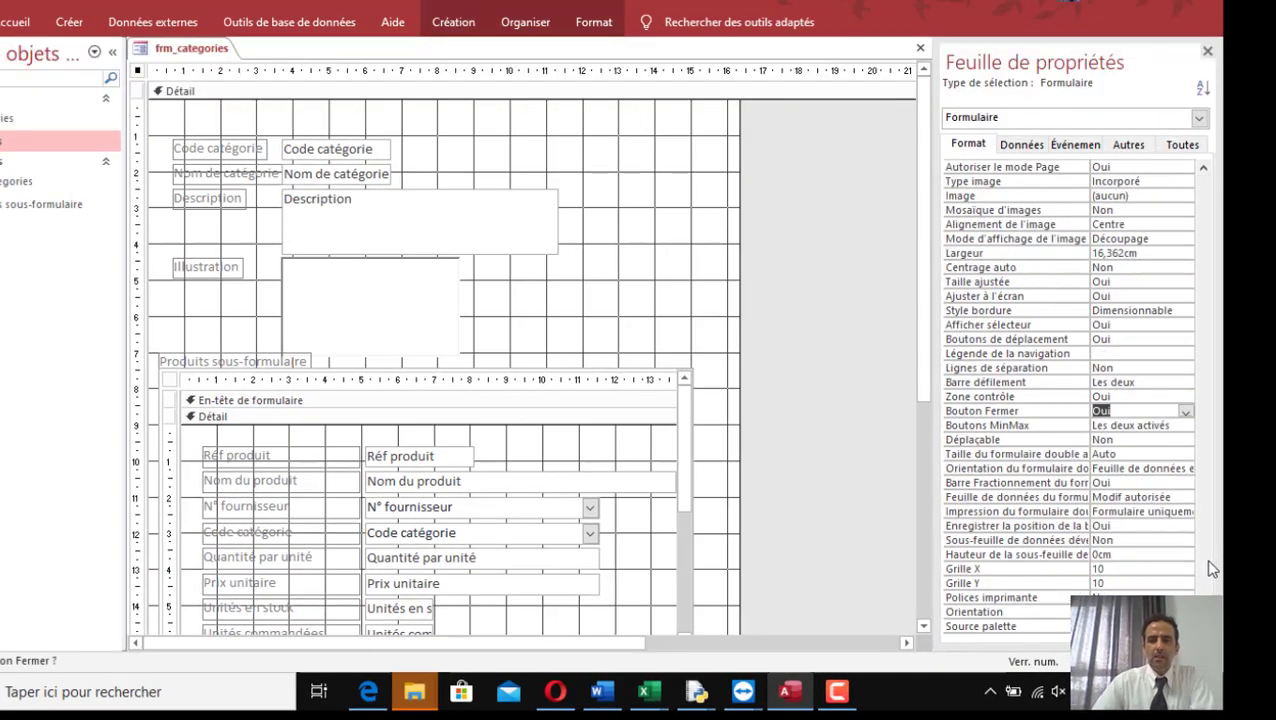
pyautogui.scroll(1, 1208, 561)
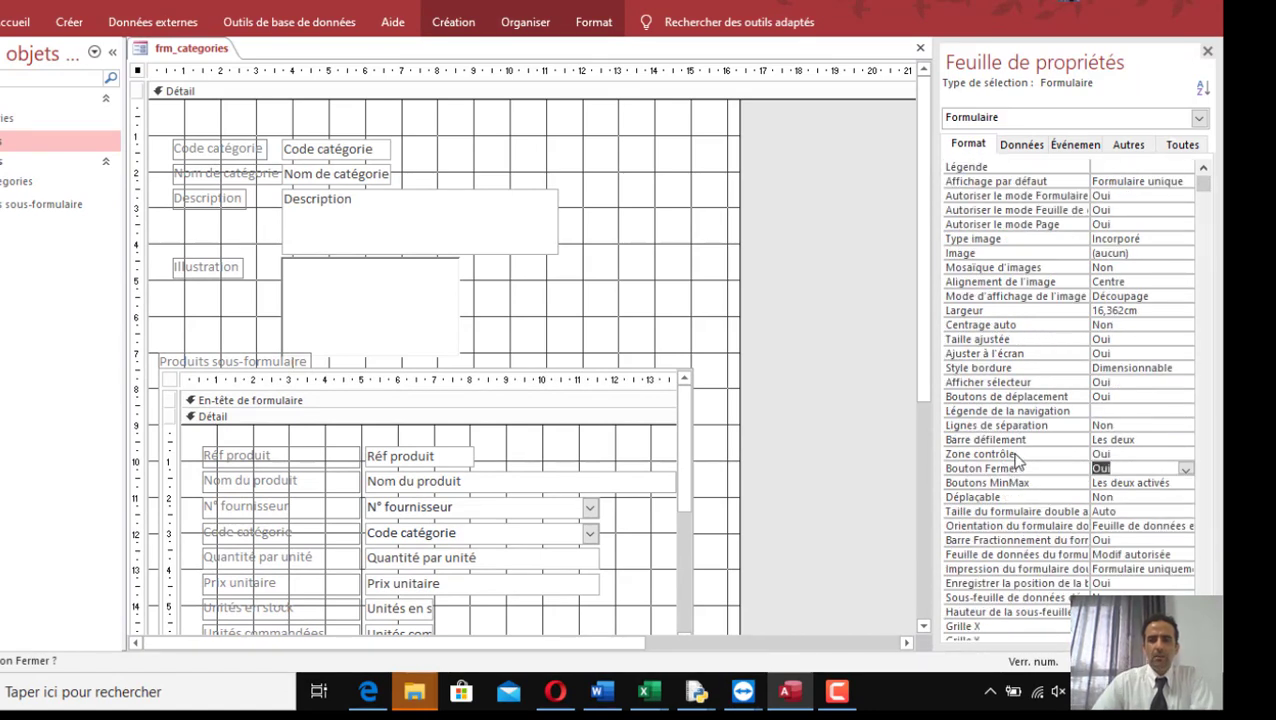
pyautogui.doubleClick(1108, 382)
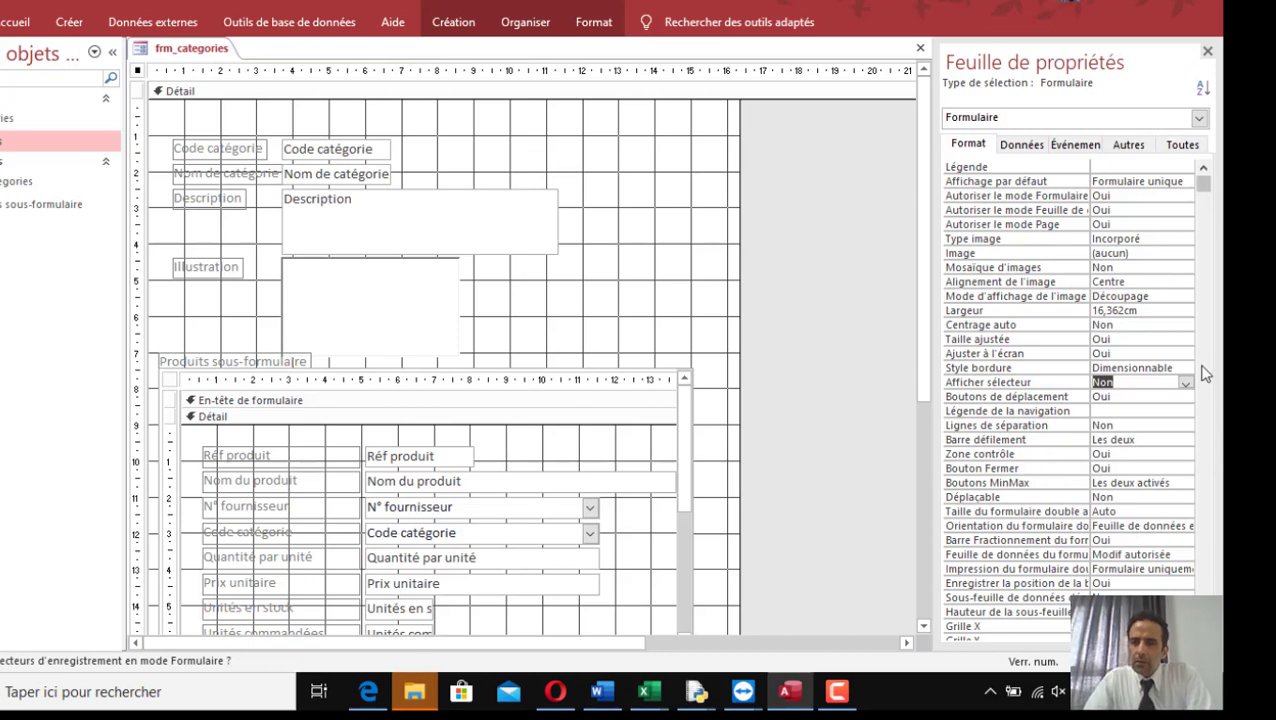
# - Look through the form's remaining format properties and select the Détail section
pyautogui.moveTo(1204, 188); pyautogui.dragTo(1219, 319)
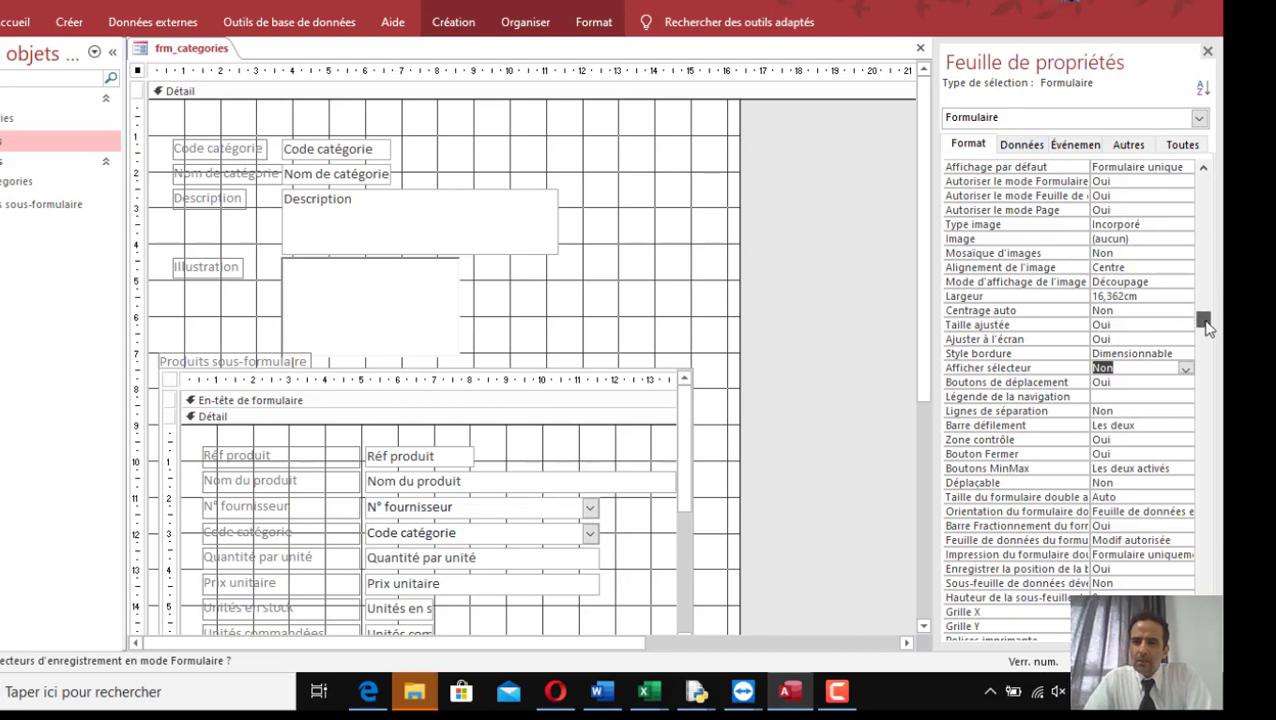
pyautogui.click(1129, 497)
pyautogui.click(1124, 554)
pyautogui.scroll(-1, 1124, 568)
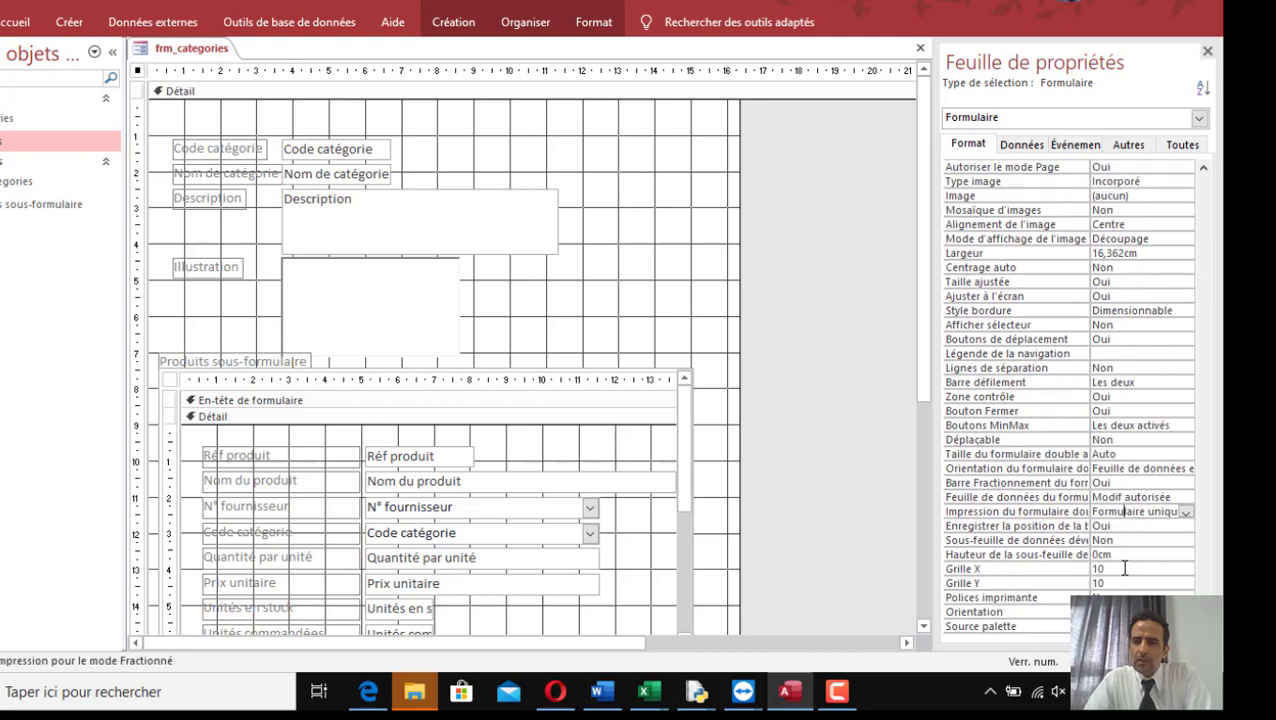
pyautogui.click(650, 268)
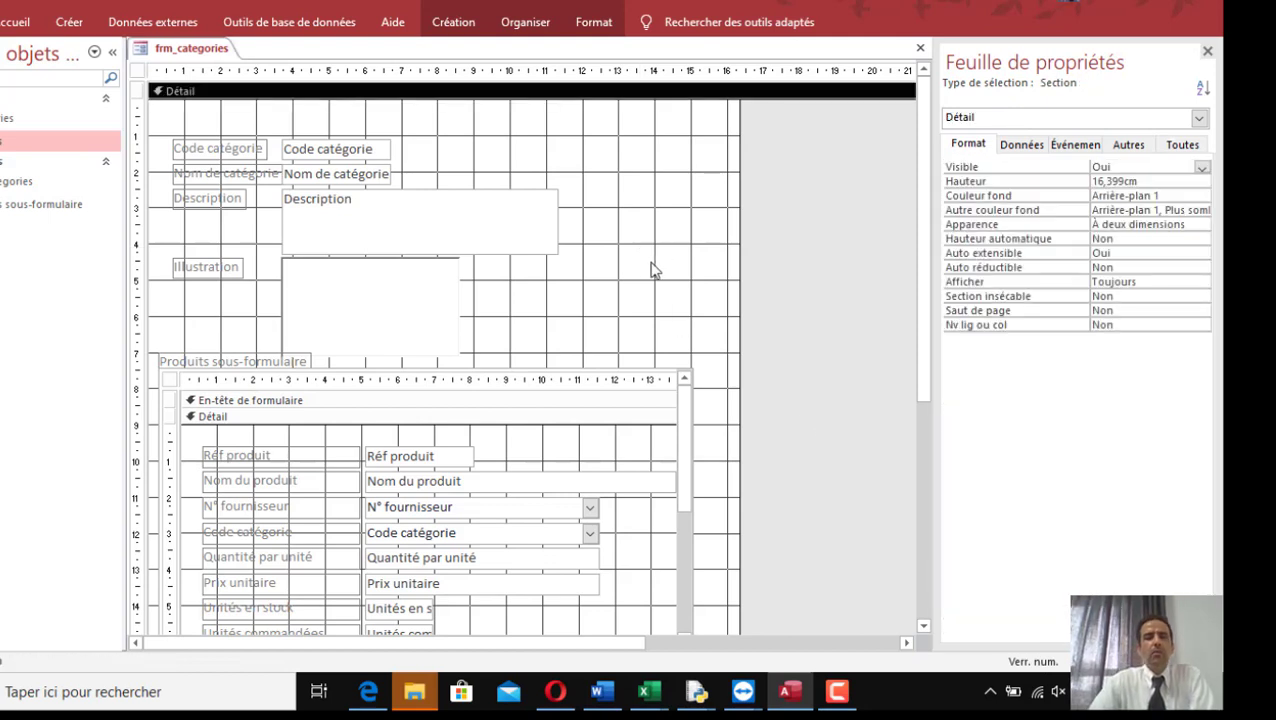